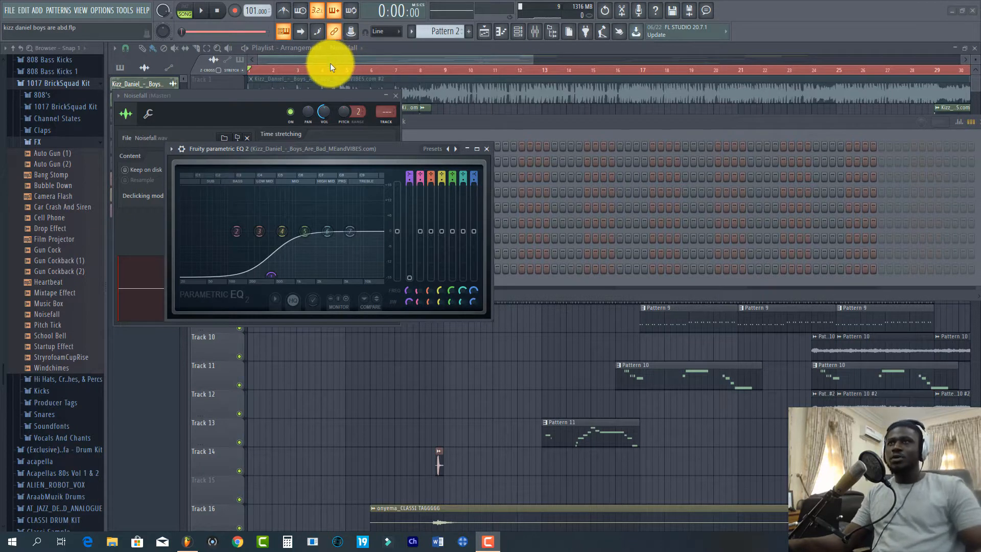
- Bring the playlist forward and delete the full-length reference song clip from Track 1
click(330, 63)
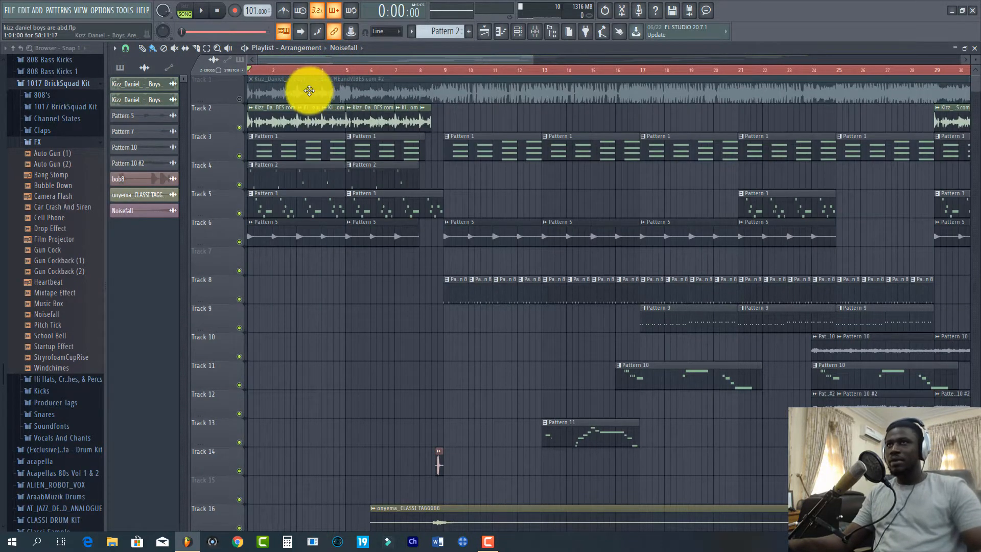
scroll(310, 75, down, 3)
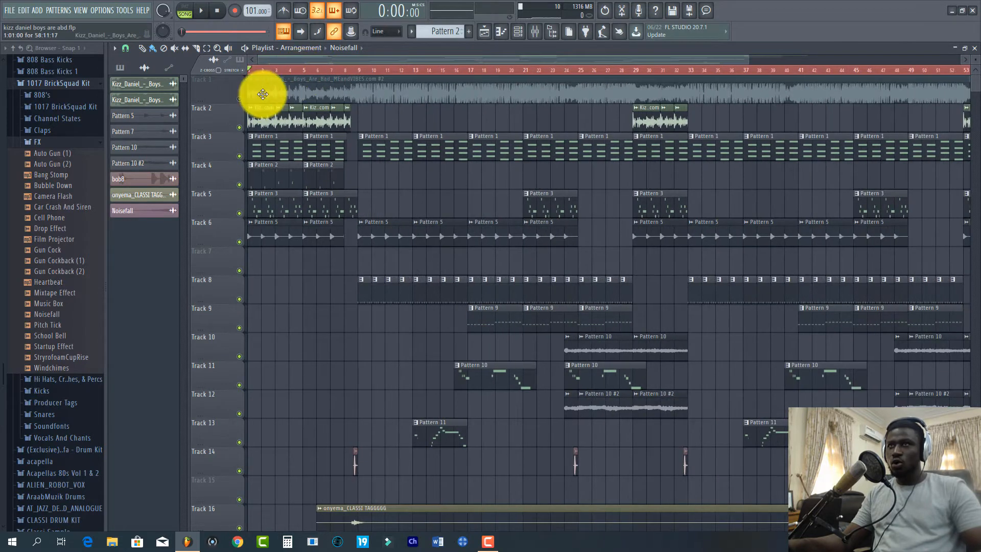
scroll(290, 70, down, 2)
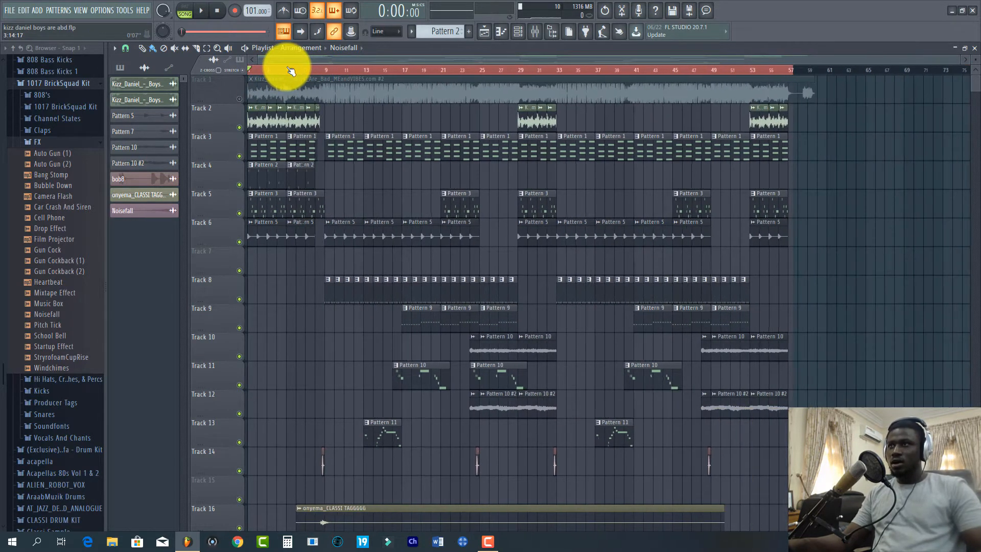
scroll(287, 106, down, 4)
scroll(291, 112, up, 4)
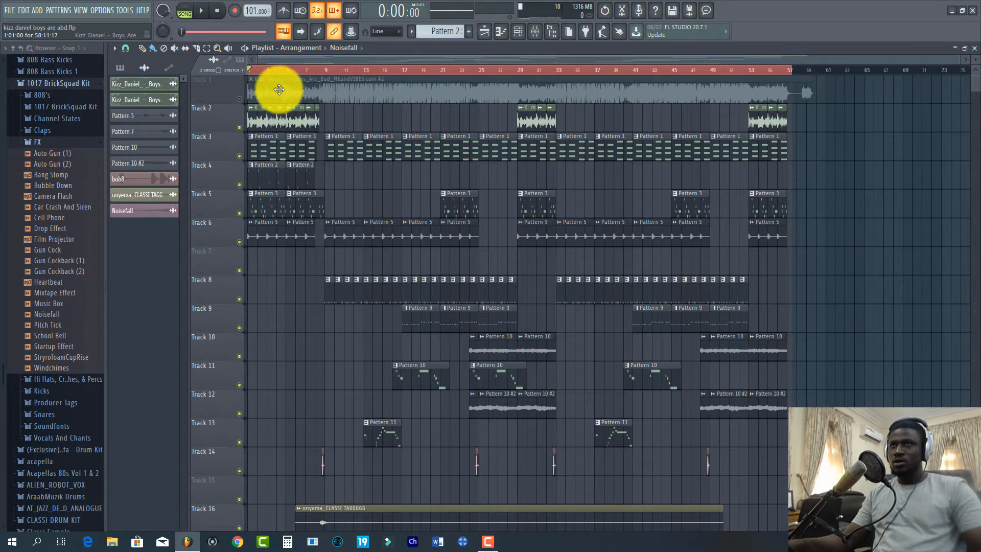
right_click(718, 90)
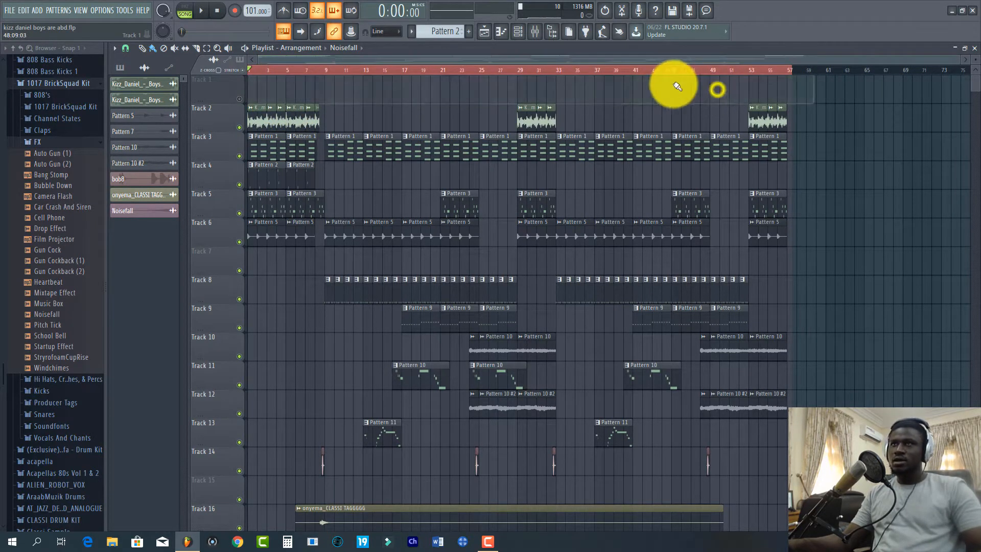
click(246, 103)
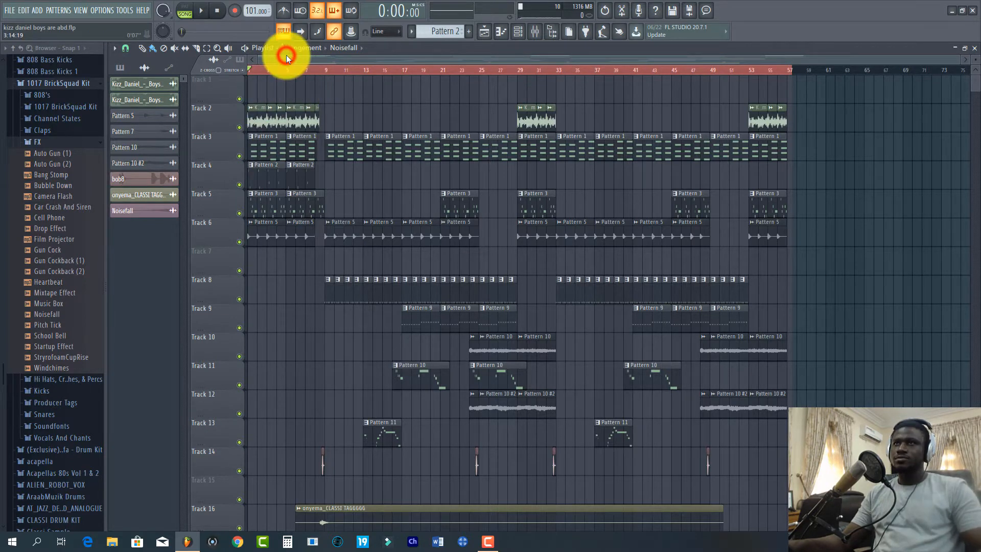
- Play the arrangement from the start while reviewing the clips on all tracks, and stop playback
key(space)
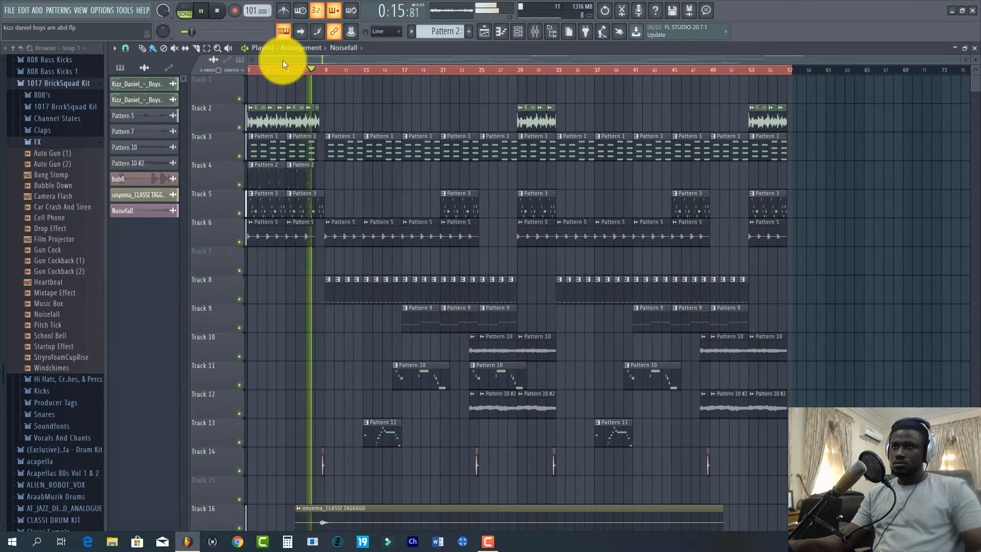
scroll(459, 227, down, 4)
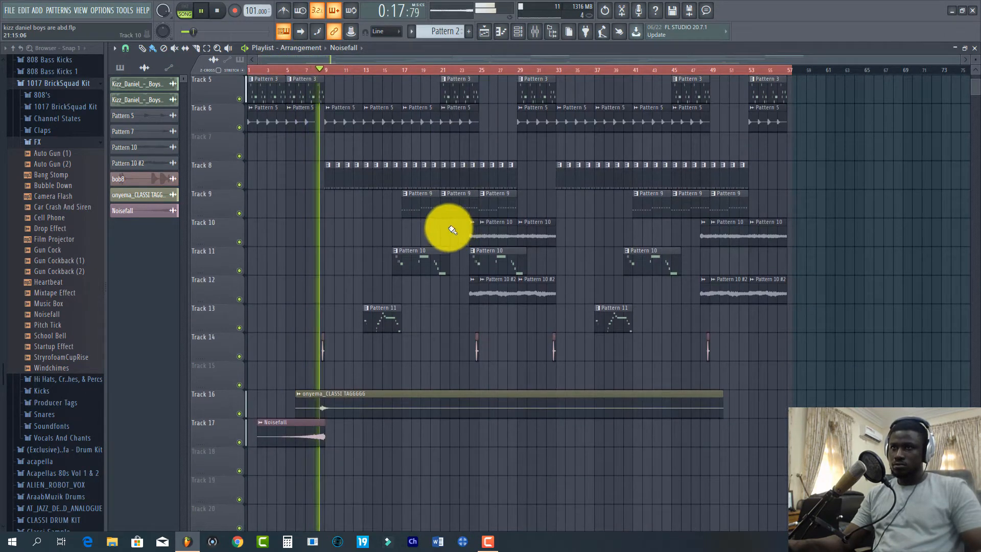
scroll(434, 221, up, 4)
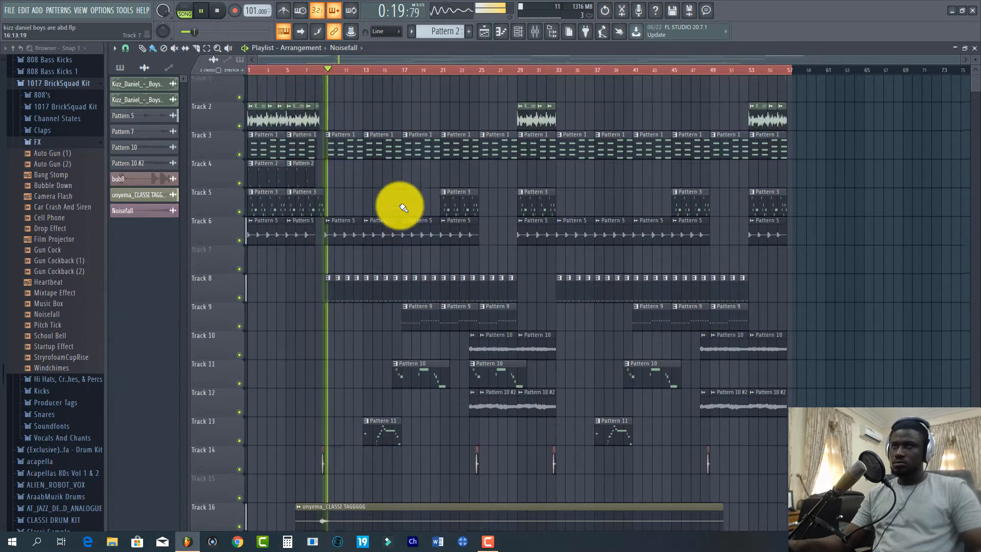
scroll(404, 207, down, 1)
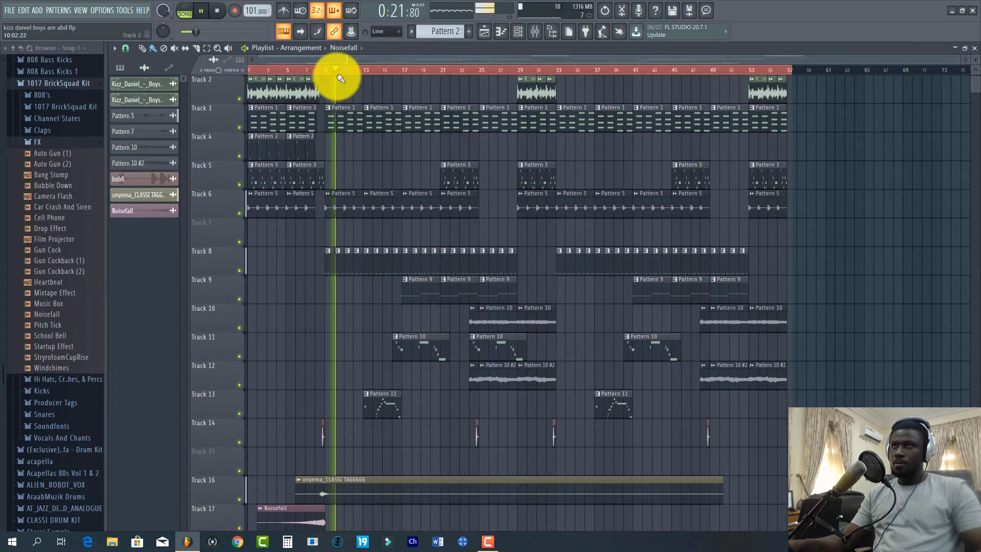
scroll(336, 71, up, 4)
scroll(360, 91, down, 2)
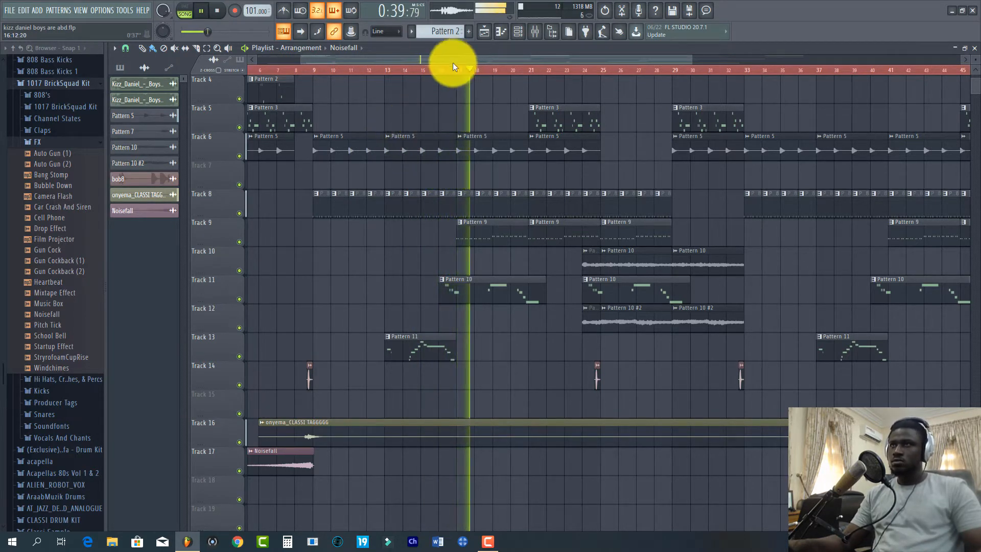
scroll(451, 69, down, 3)
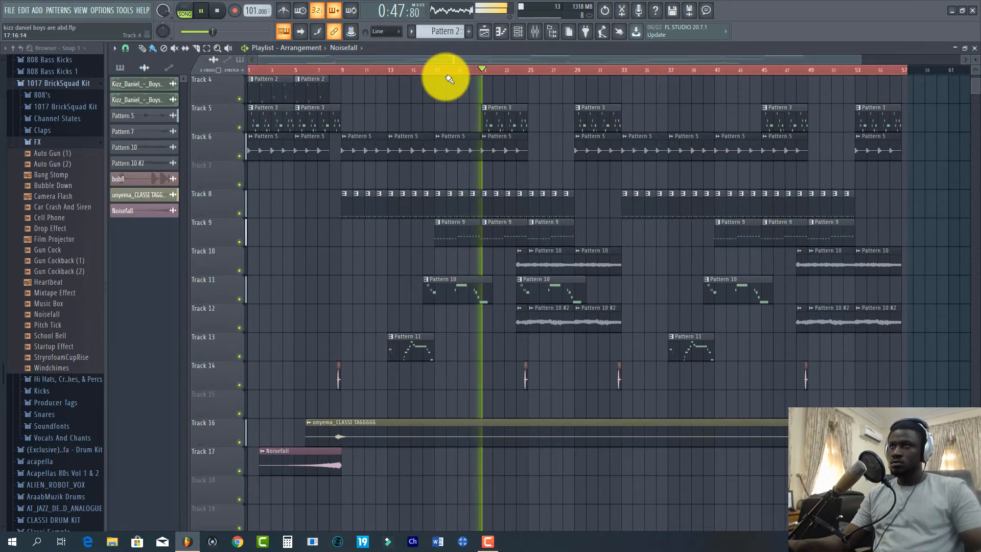
scroll(493, 95, up, 3)
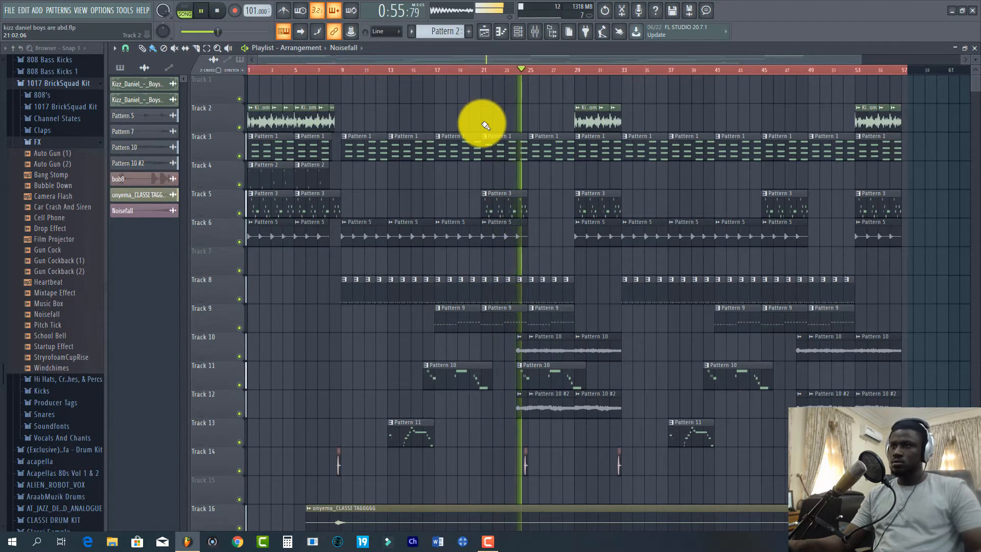
scroll(485, 126, down, 1)
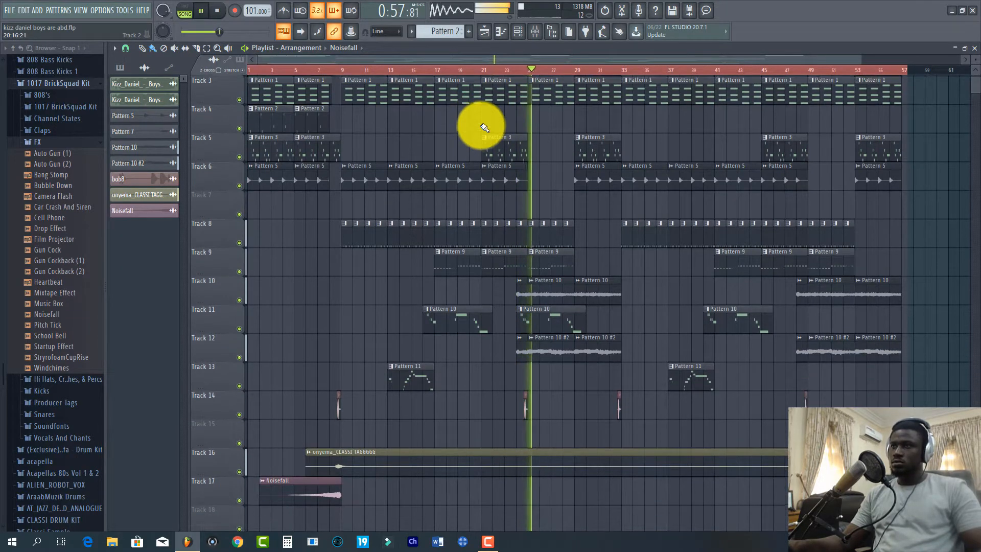
scroll(485, 127, down, 1)
scroll(485, 127, up, 1)
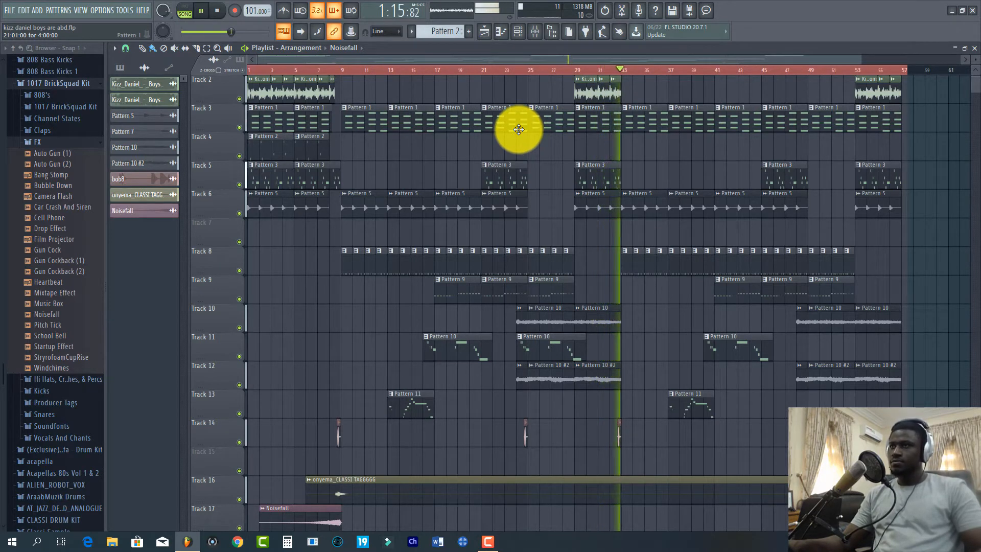
key(space)
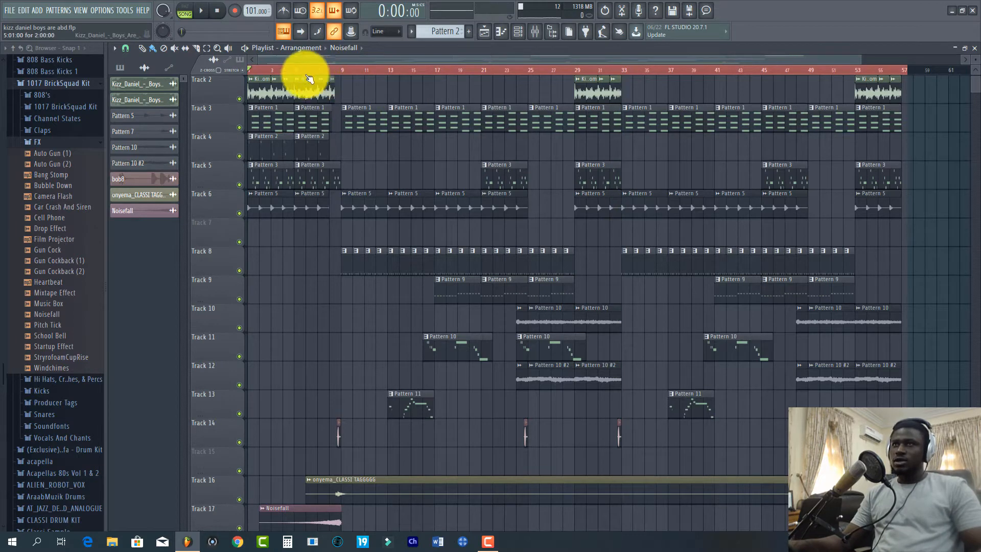
- Solo Track 2 and listen to its chopped audio sample from the start of the playlist
scroll(299, 72, up, 1)
scroll(299, 71, up, 4)
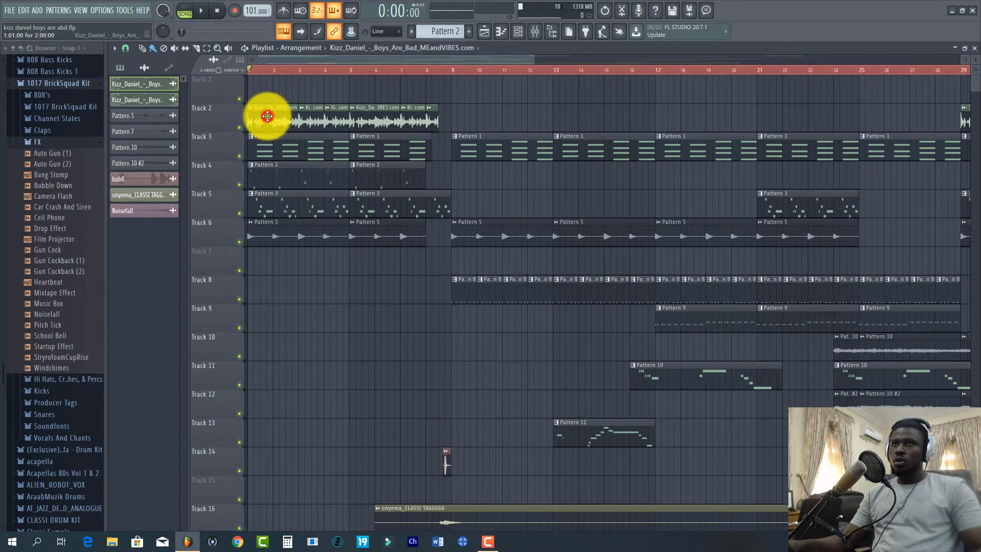
double_click(268, 117)
scroll(271, 65, up, 3)
click(277, 62)
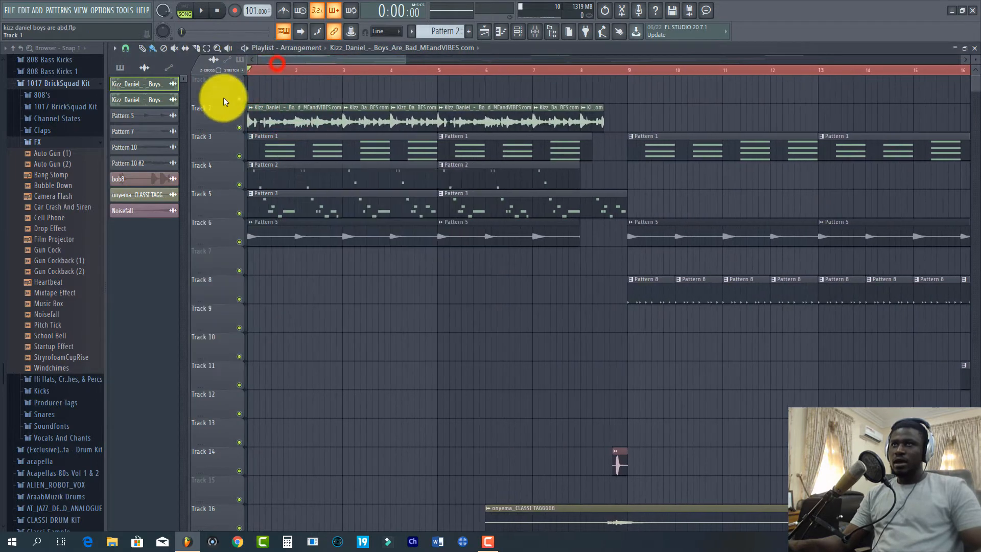
right_click(239, 127)
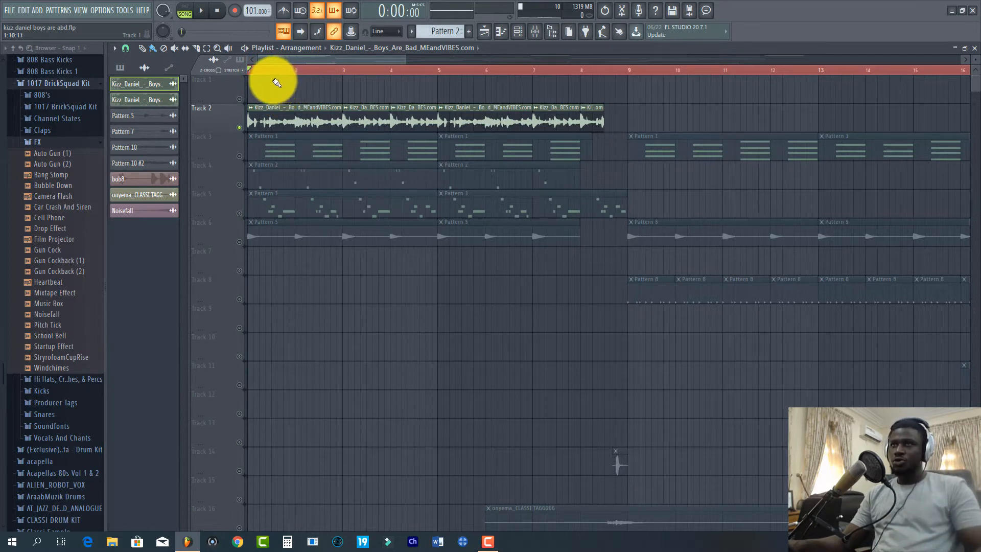
key(space)
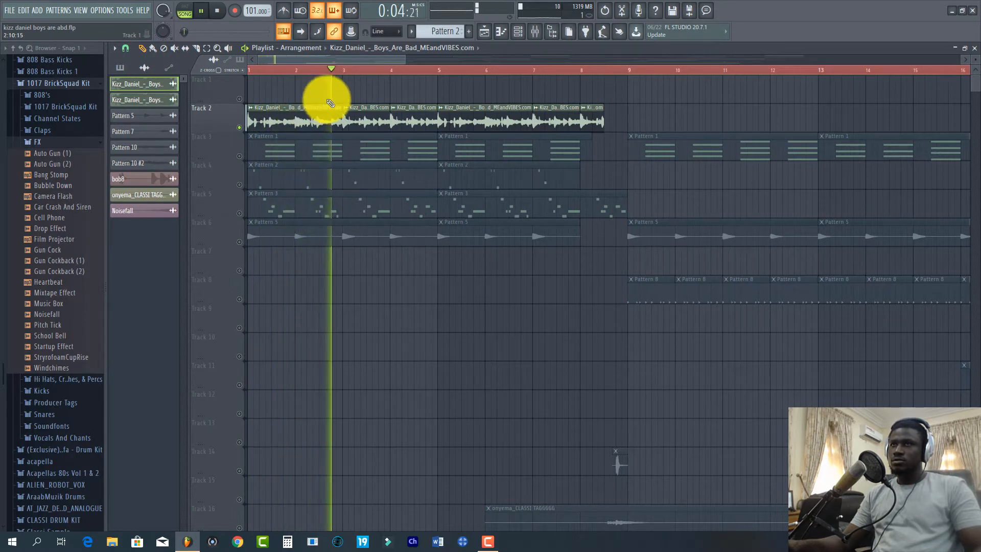
key(space)
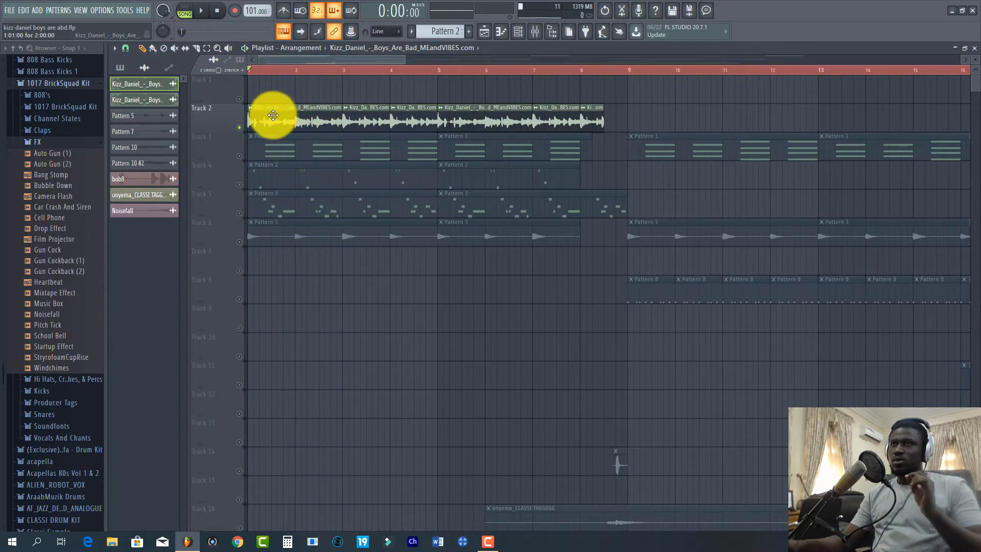
- Unmute Track 3, play it together with Track 2, and open the Pattern 1 chords in the piano roll from bar 1
click(243, 152)
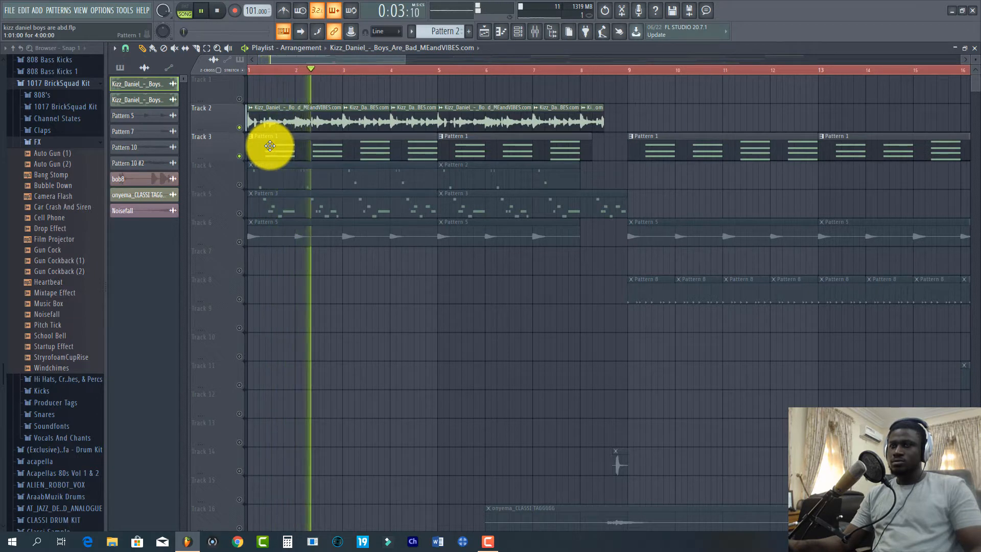
key(space)
click(382, 150)
double_click(382, 149)
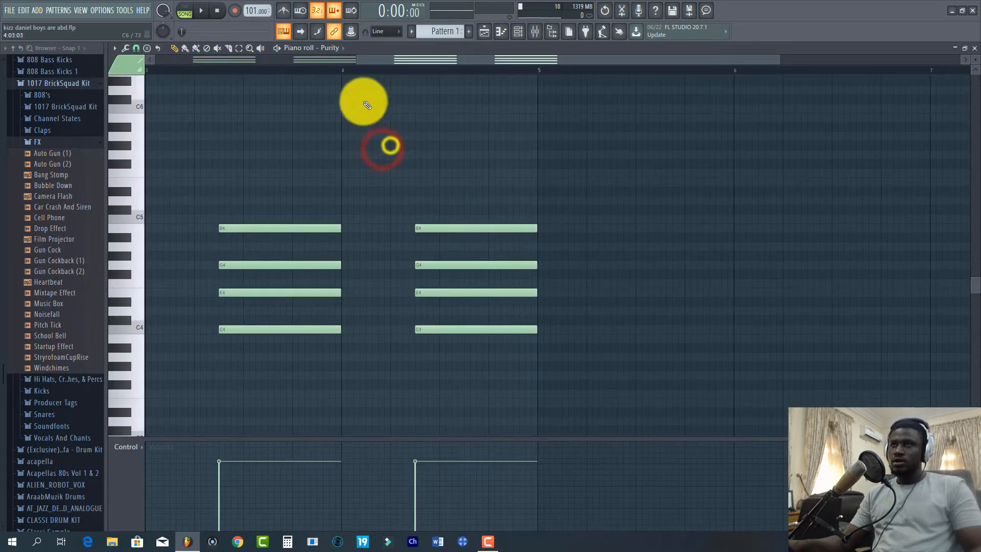
drag(357, 60, 134, 65)
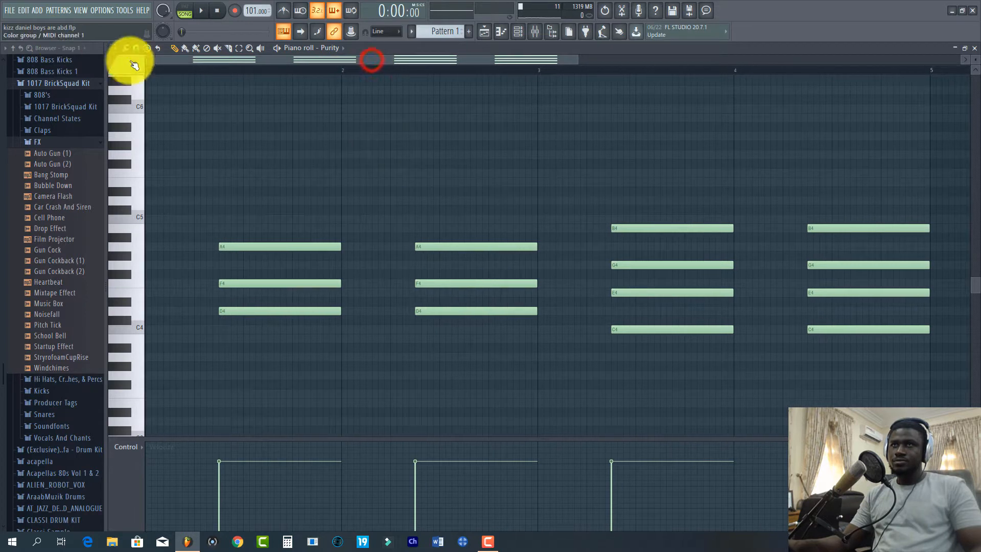
- Play Pattern 1 on its own in pattern mode while shrinking the browser out of view and enlarging the piano roll's note height
click(185, 6)
key(space)
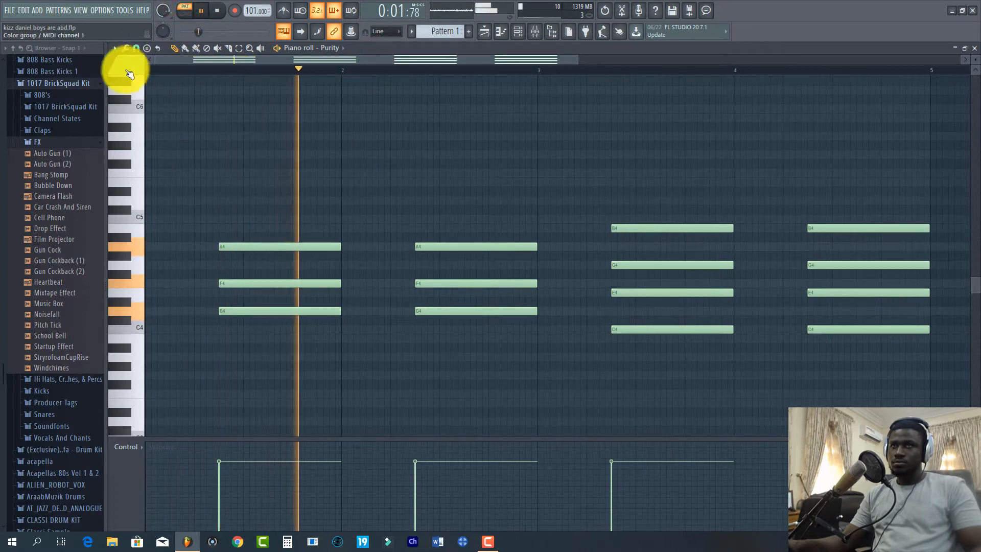
click(12, 48)
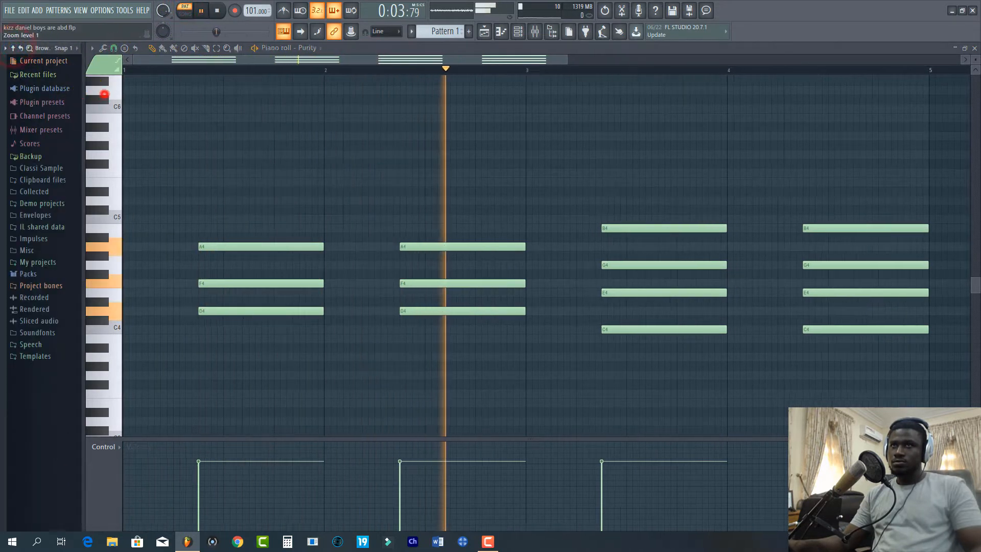
drag(104, 94, 6, 97)
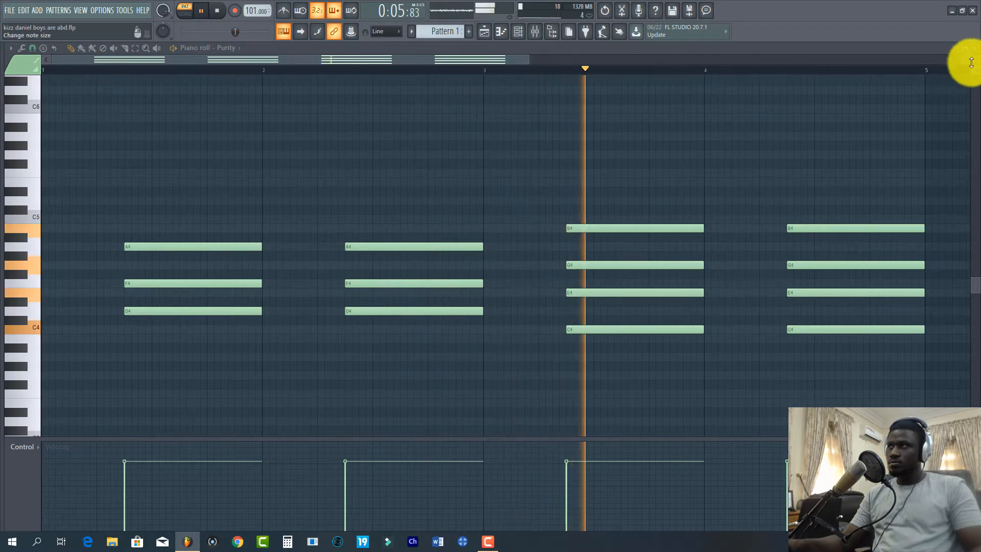
drag(971, 62, 972, 55)
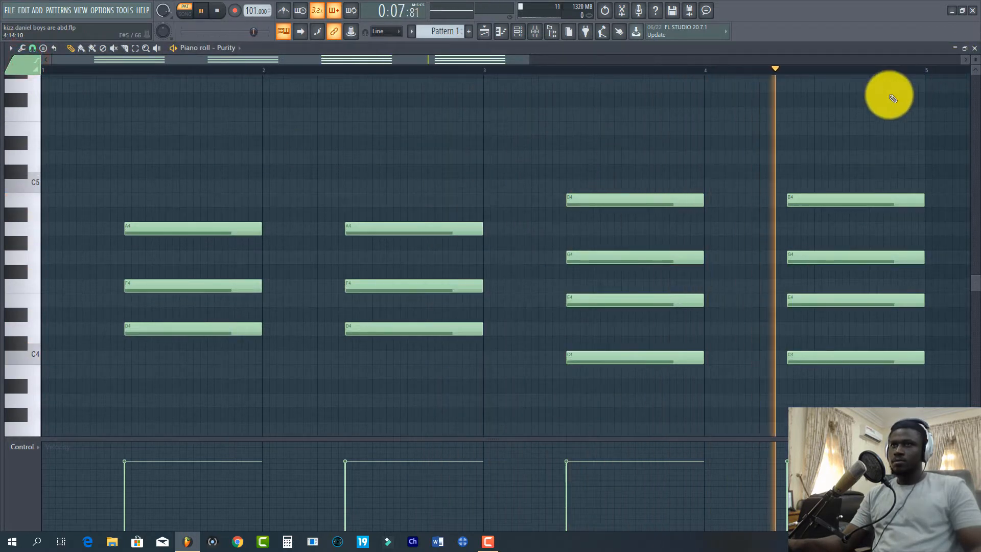
key(space)
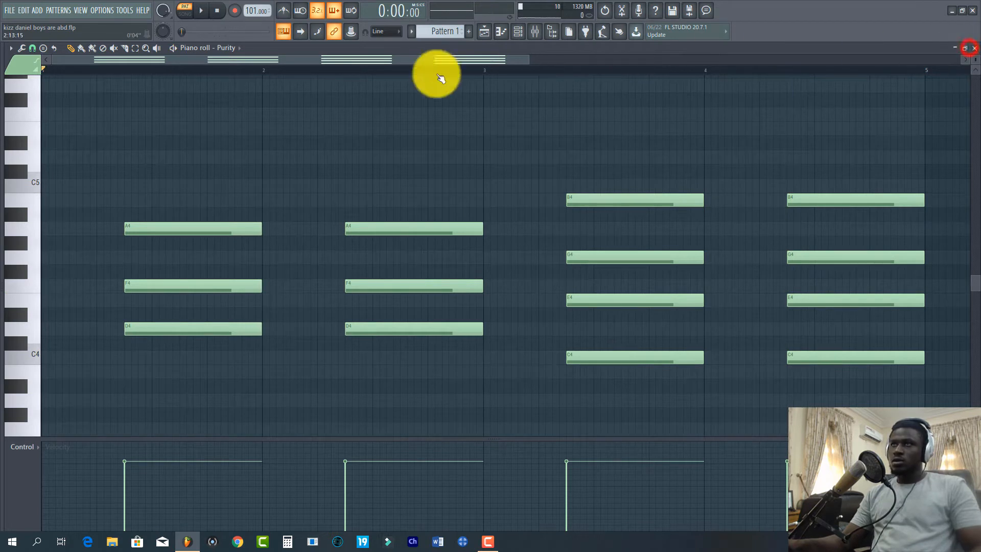
- Inspect the Purity instrument's preset from the channel rack and return to the playlist
click(518, 32)
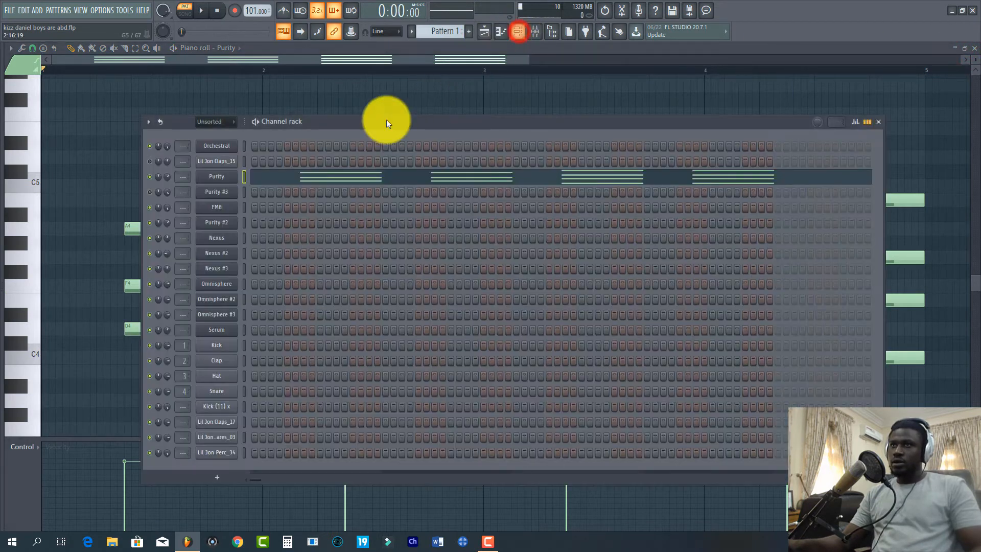
click(224, 176)
click(360, 122)
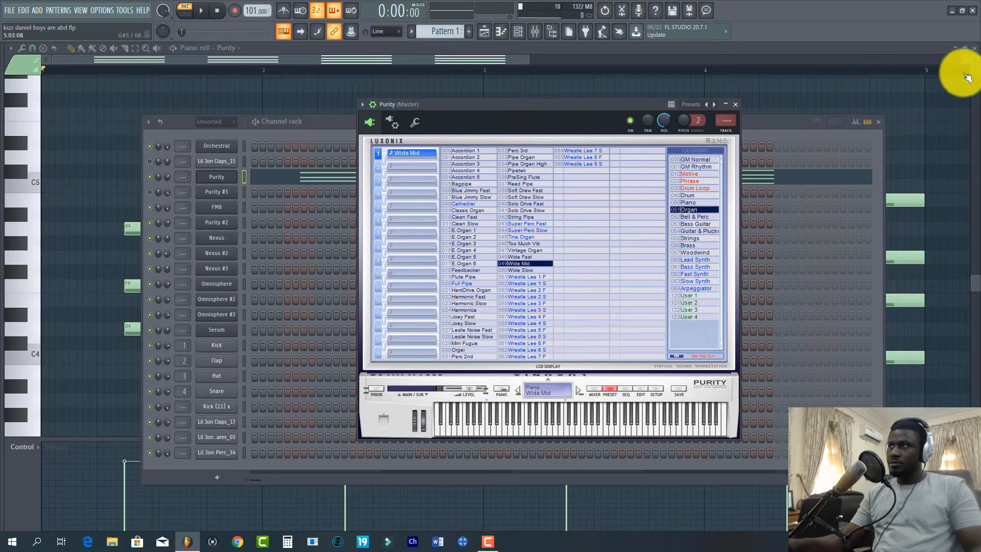
click(974, 47)
click(816, 47)
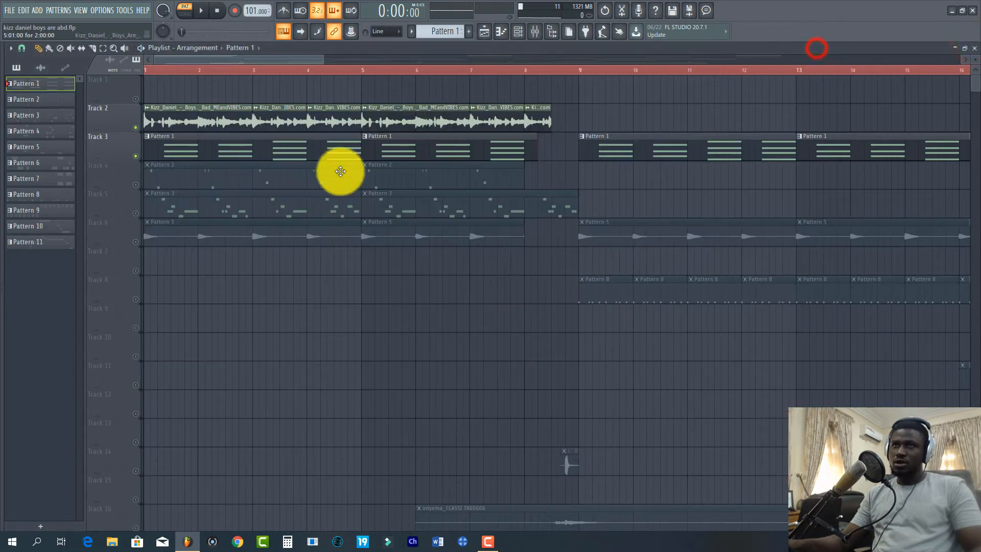
- Unmute Track 4, play the playlist in song mode, and open Pattern 2 in the piano roll
click(135, 185)
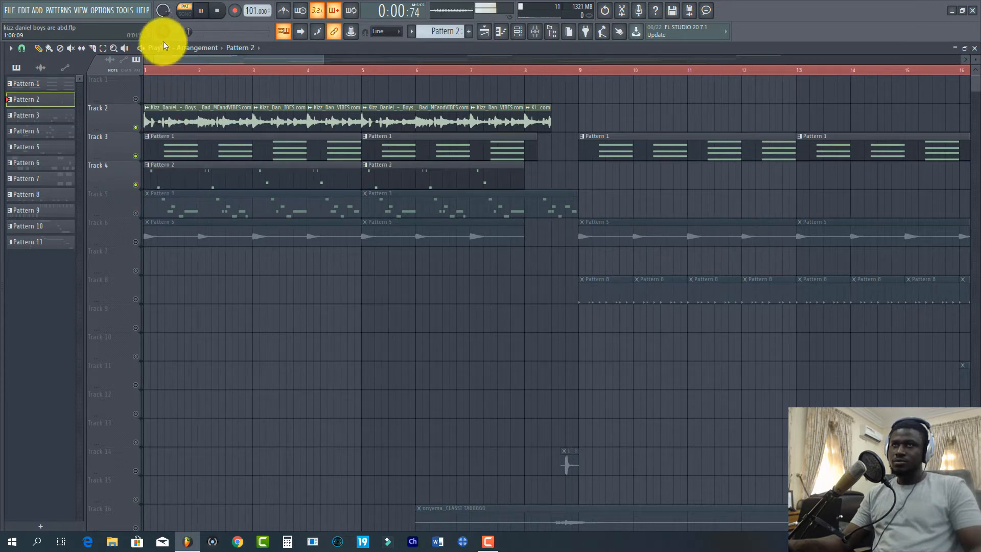
click(186, 7)
key(space)
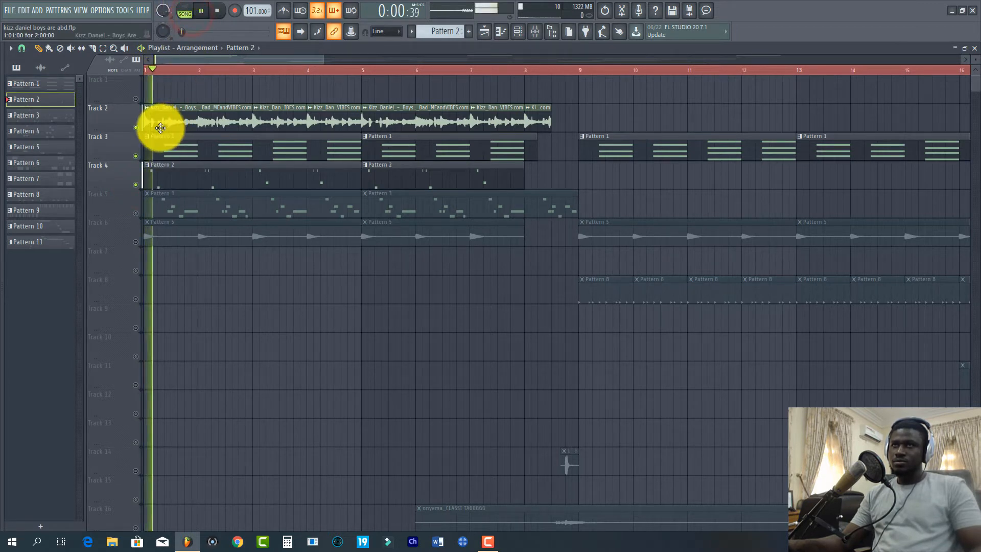
double_click(232, 175)
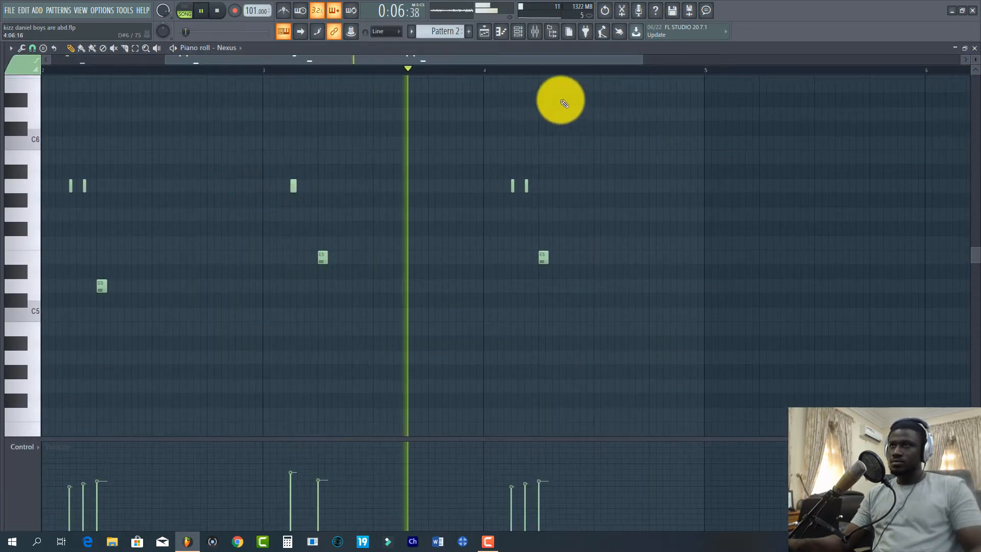
- Stop playback, inspect the Nexus instrument's preset from the channel rack, and return to the playlist
key(space)
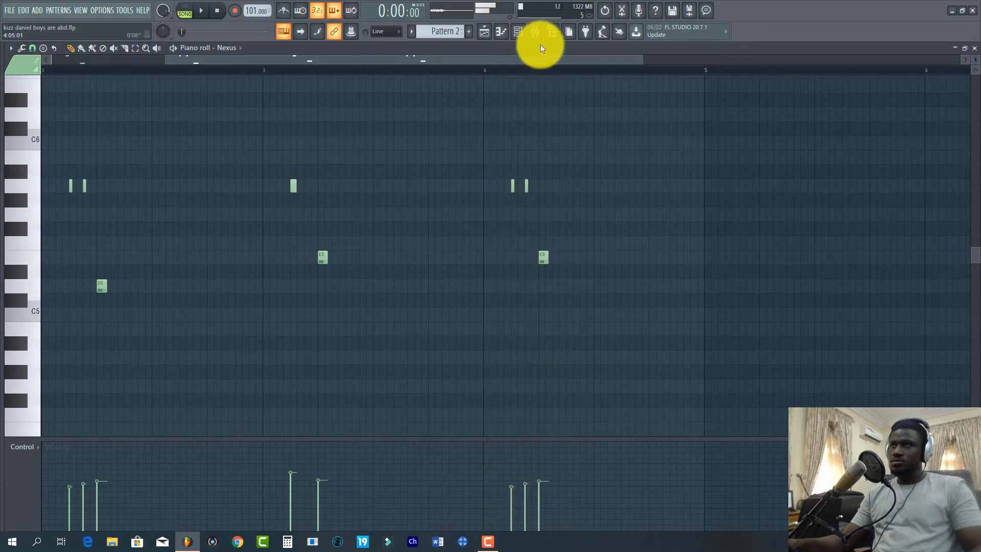
click(528, 35)
click(220, 238)
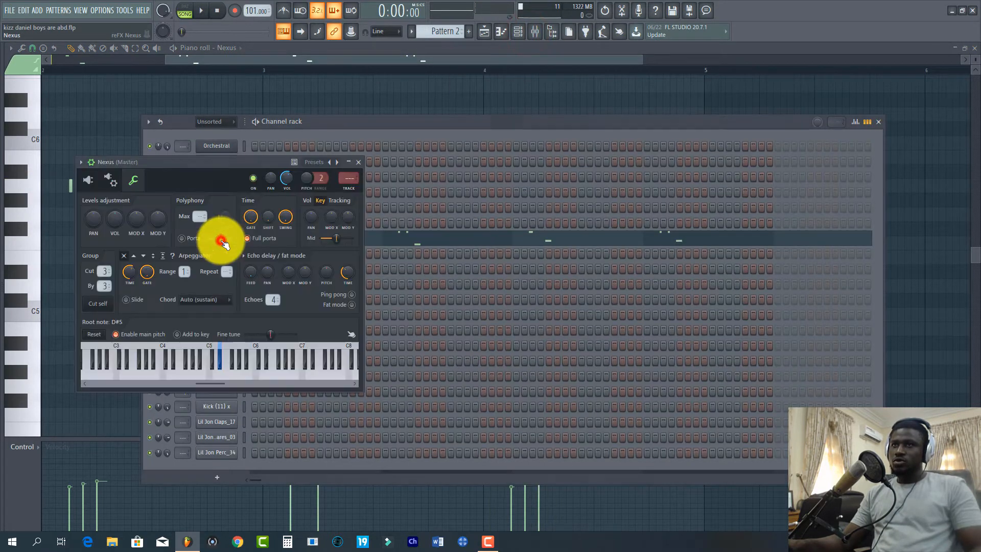
click(91, 181)
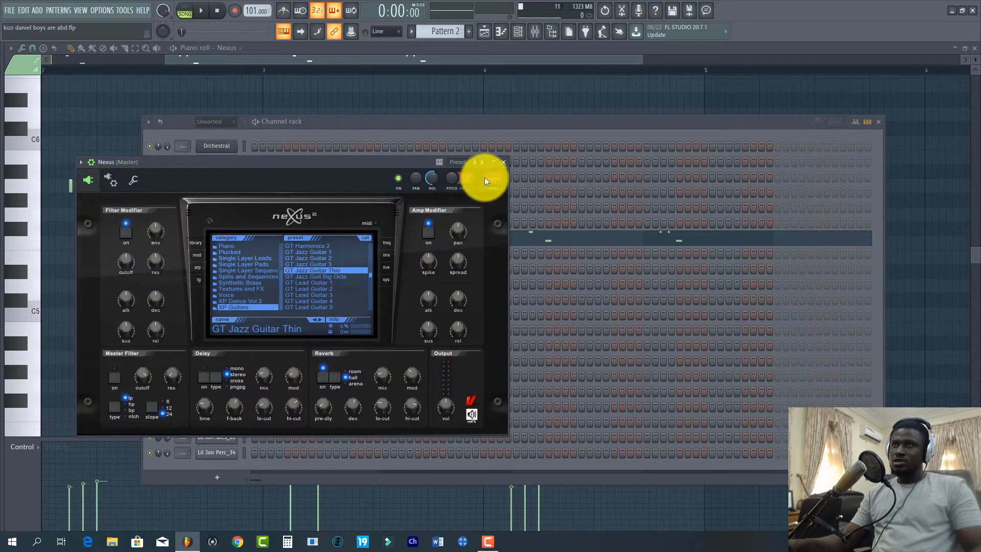
click(484, 32)
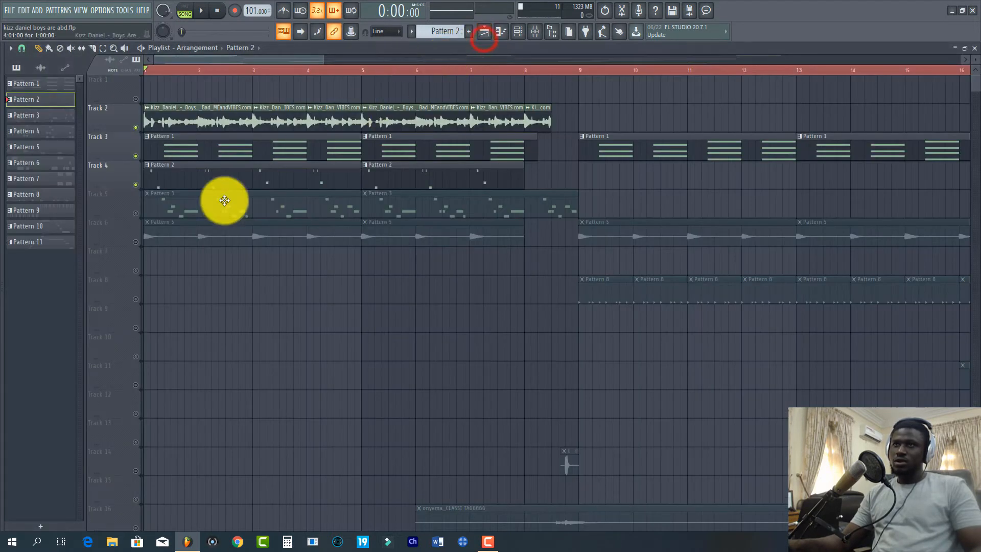
- Unmute Track 5 and open Pattern 3 in the piano roll in pattern mode
click(136, 213)
double_click(161, 208)
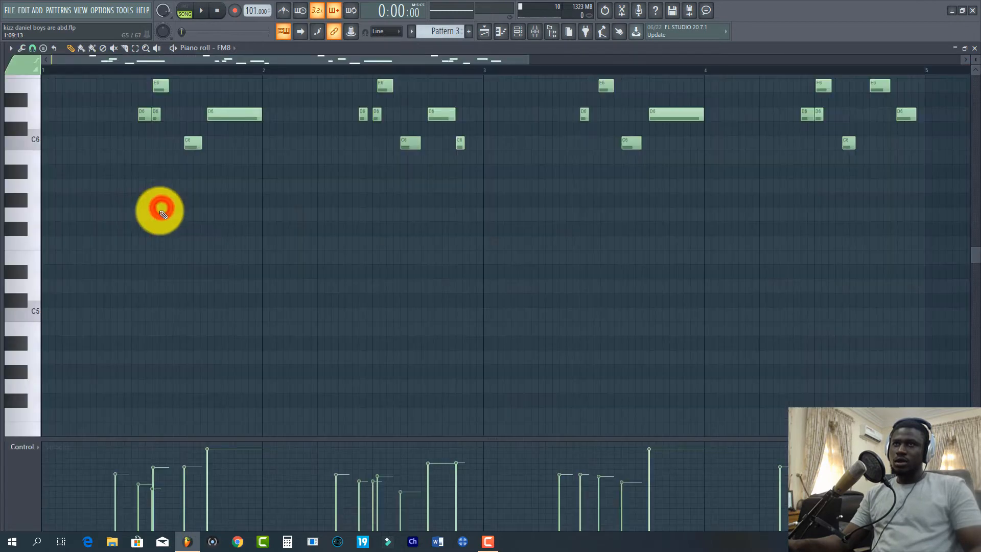
click(192, 11)
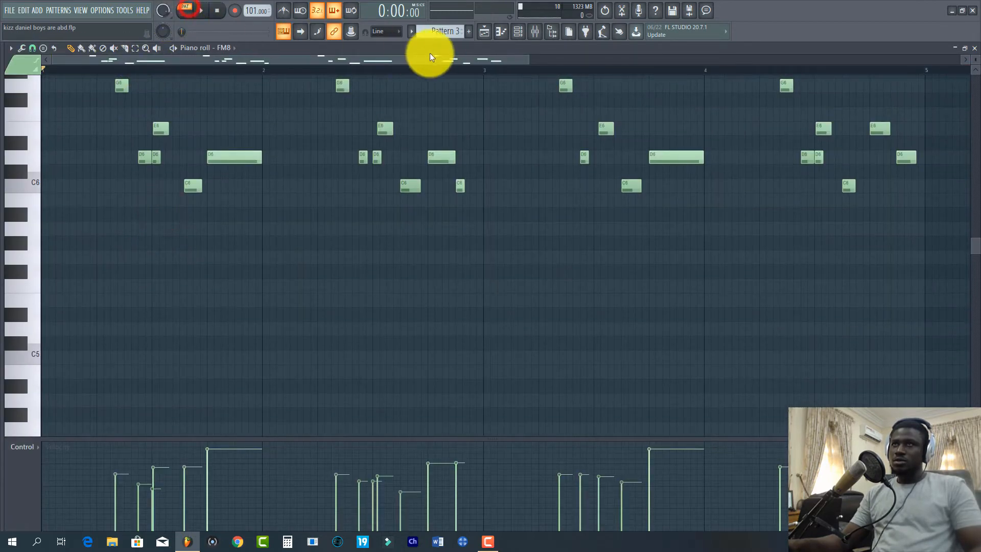
- Inspect the FM8 instrument's preset from the channel rack and return to the Pattern 3 notes
click(516, 33)
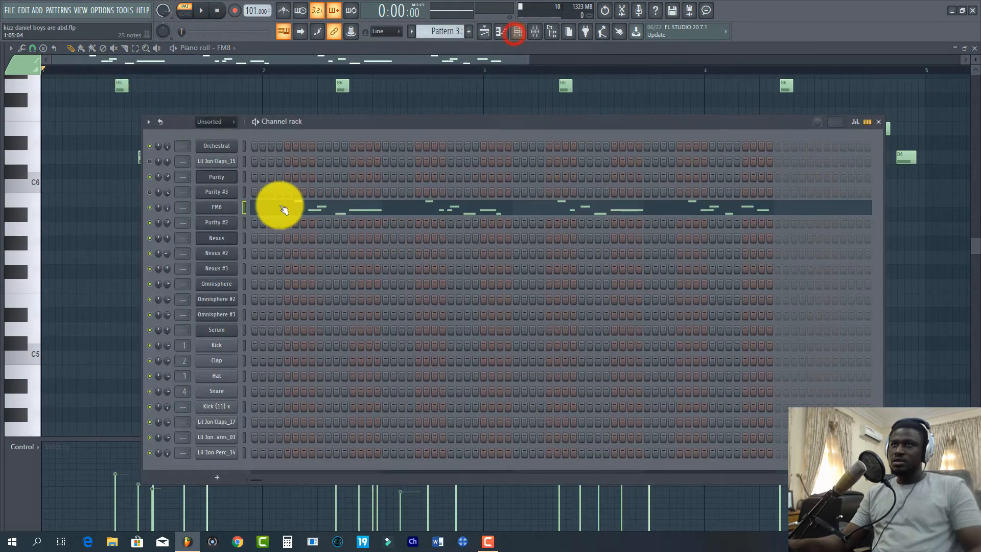
click(230, 212)
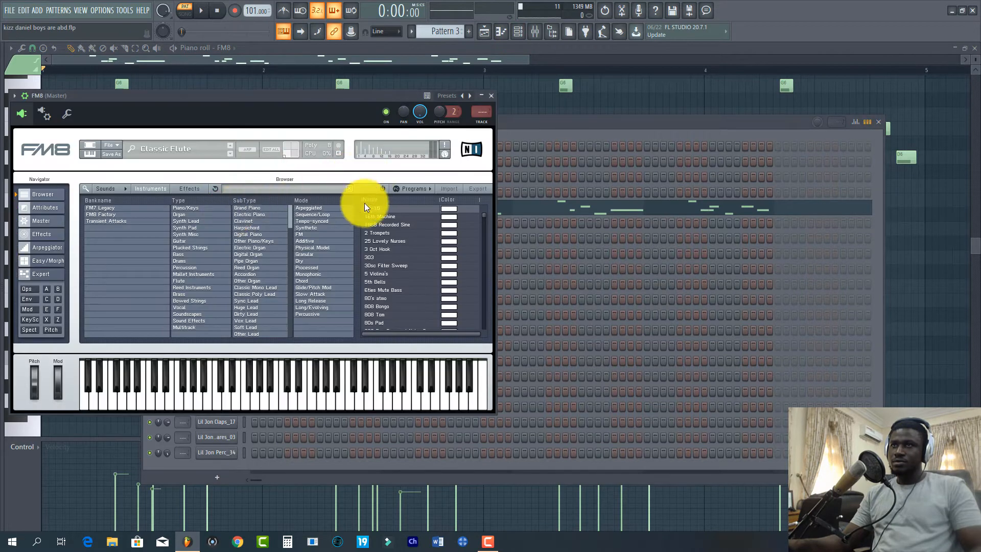
click(386, 68)
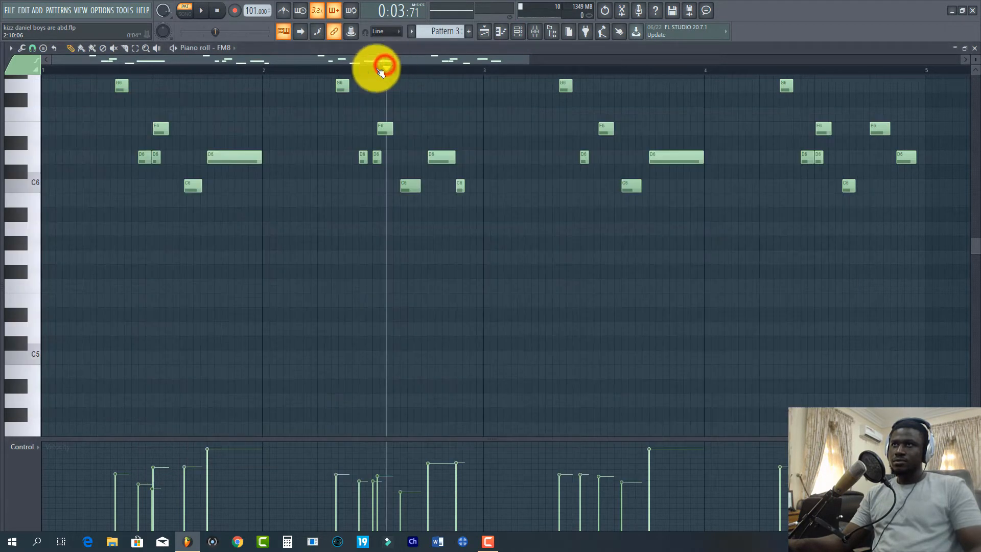
- Play Pattern 3 on its own from bar 1 while following its notes, then stop and return to the playlist
drag(142, 69, 46, 72)
key(space)
scroll(166, 128, up, 2)
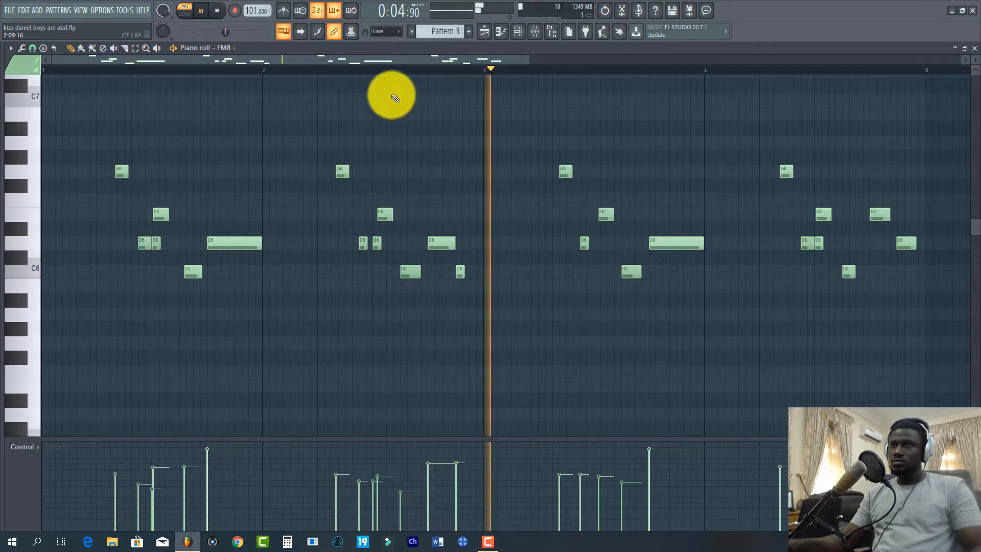
drag(441, 61, 531, 85)
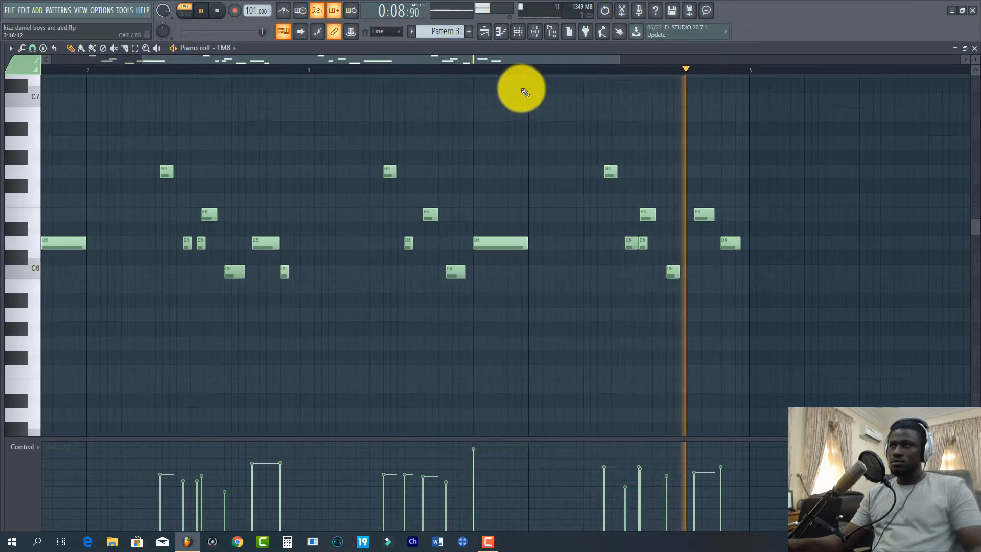
key(space)
click(483, 32)
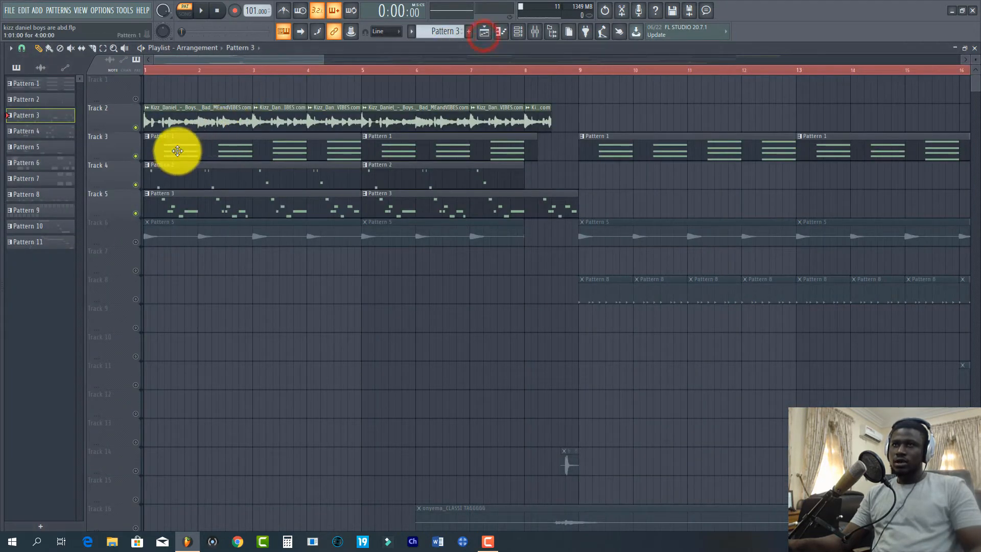
- Unmute Track 6 in song mode and play the playlist from bar 1 with the Pattern 5 audio clip's settings open
click(137, 70)
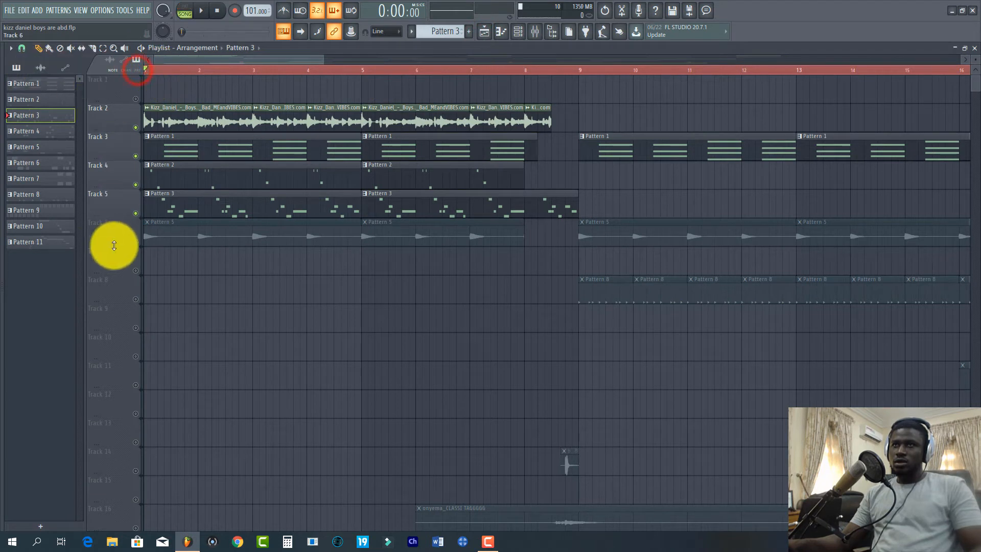
click(139, 241)
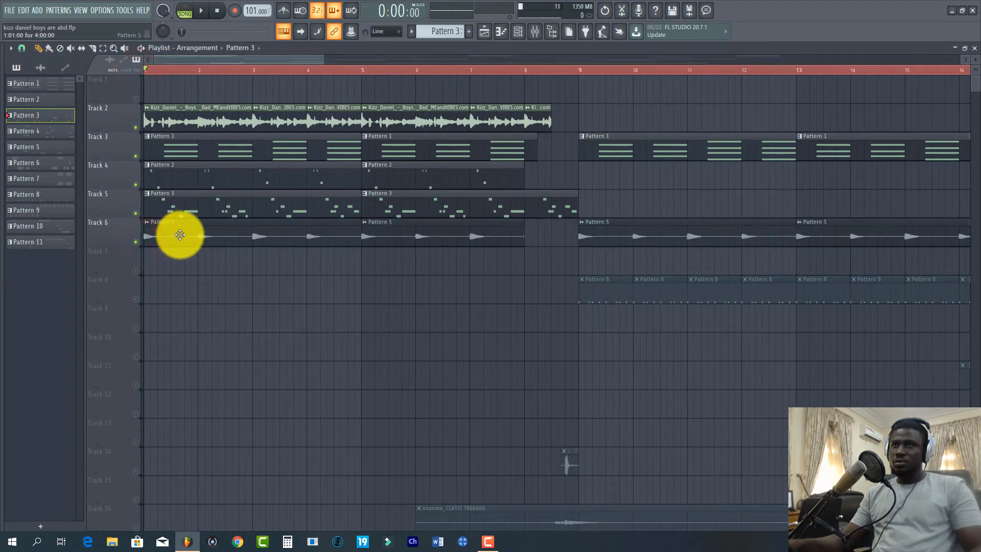
double_click(180, 235)
double_click(403, 233)
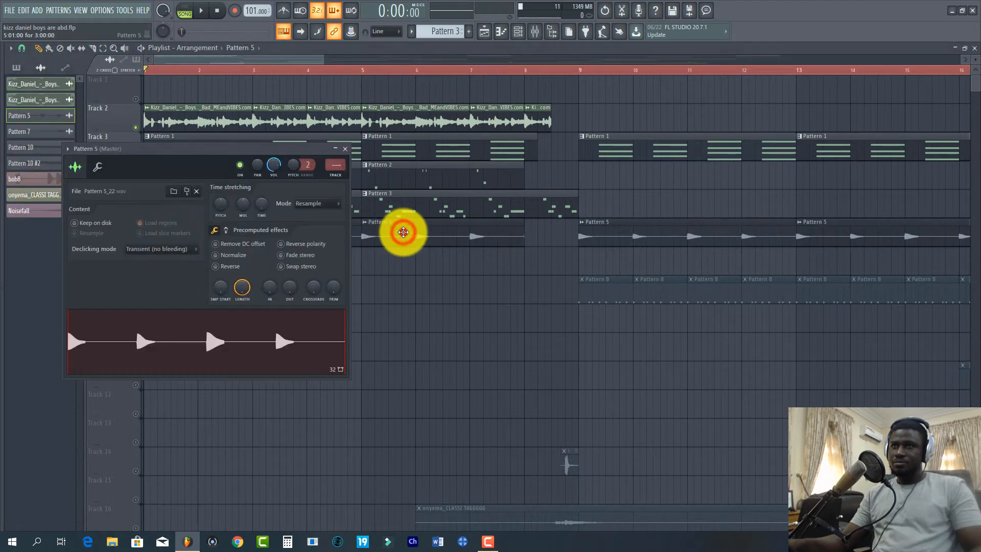
key(space)
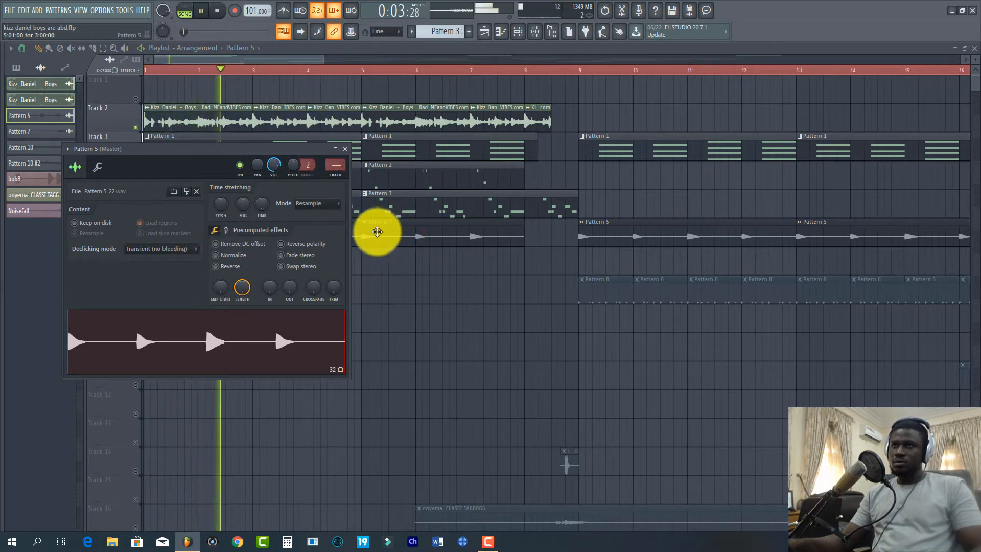
click(375, 230)
key(space)
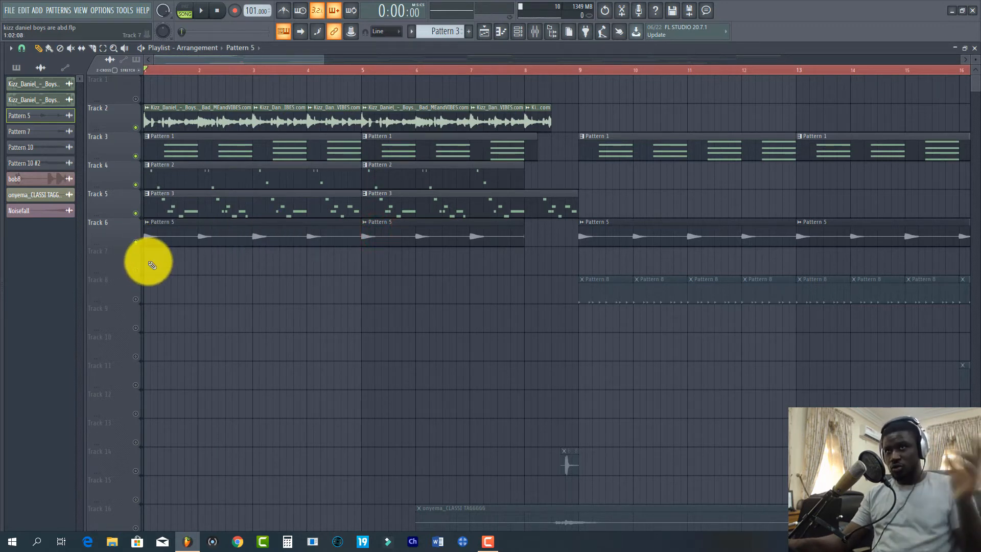
- Reopen the Pattern 5 clip's sampler settings, move them below the track clips to examine the waveform, and return to the playlist
click(158, 243)
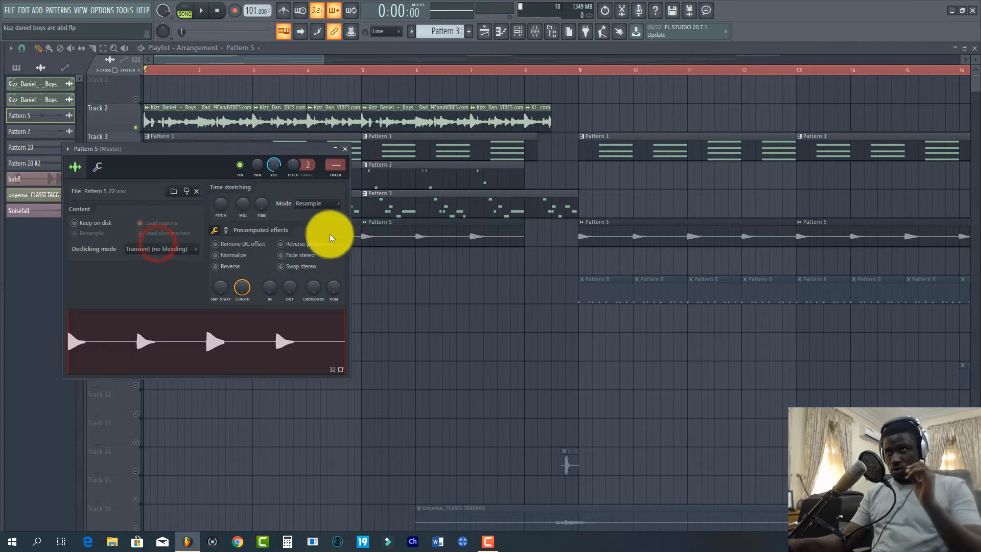
click(378, 244)
click(378, 244)
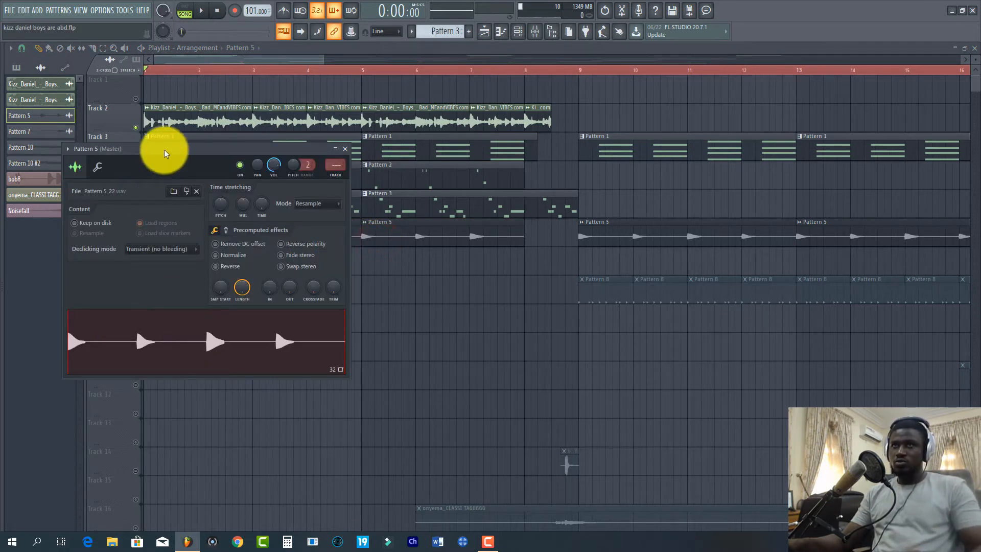
drag(163, 150, 412, 242)
click(393, 422)
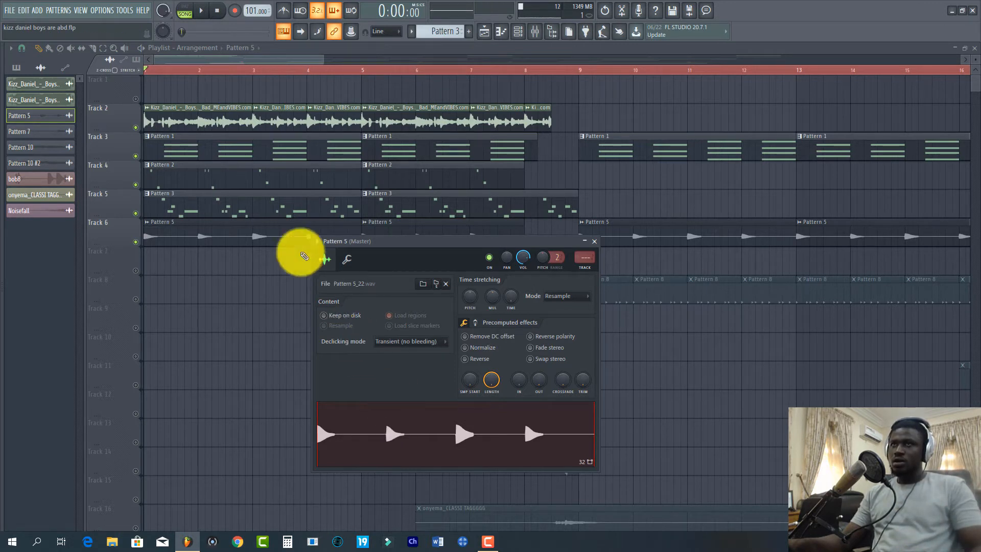
click(264, 62)
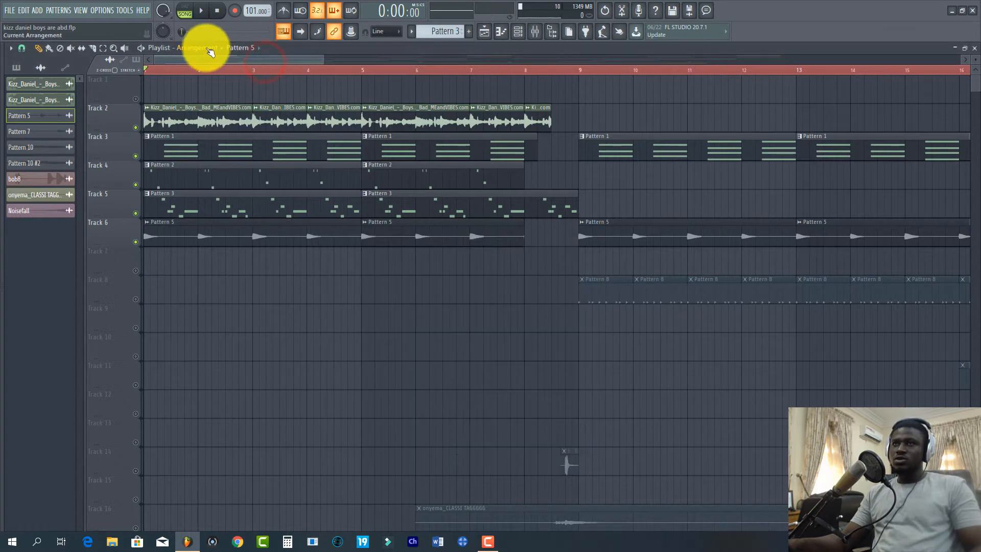
- Place the playhead at bar 9 and solo Track 8 to play its drum pattern
scroll(188, 76, down, 8)
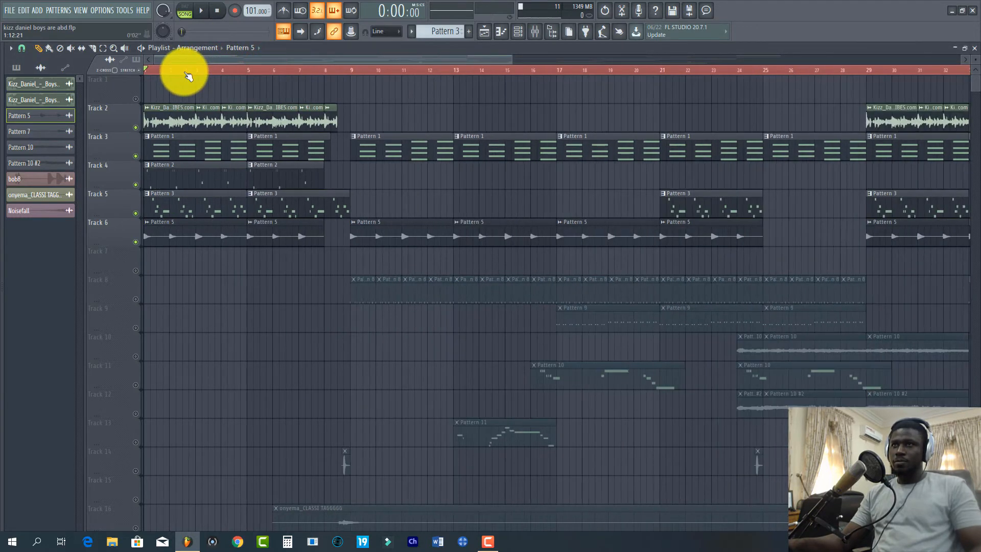
scroll(277, 70, up, 3)
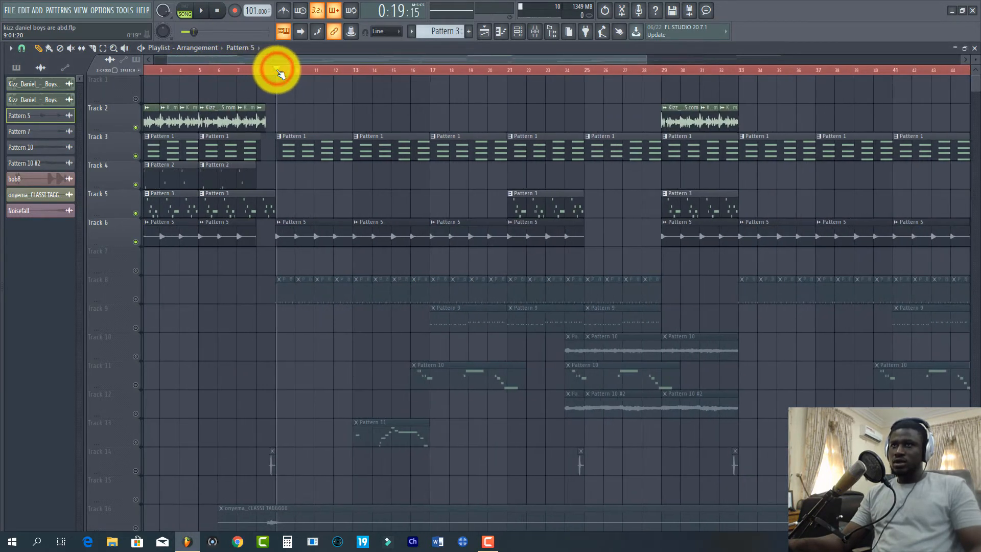
scroll(277, 70, down, 2)
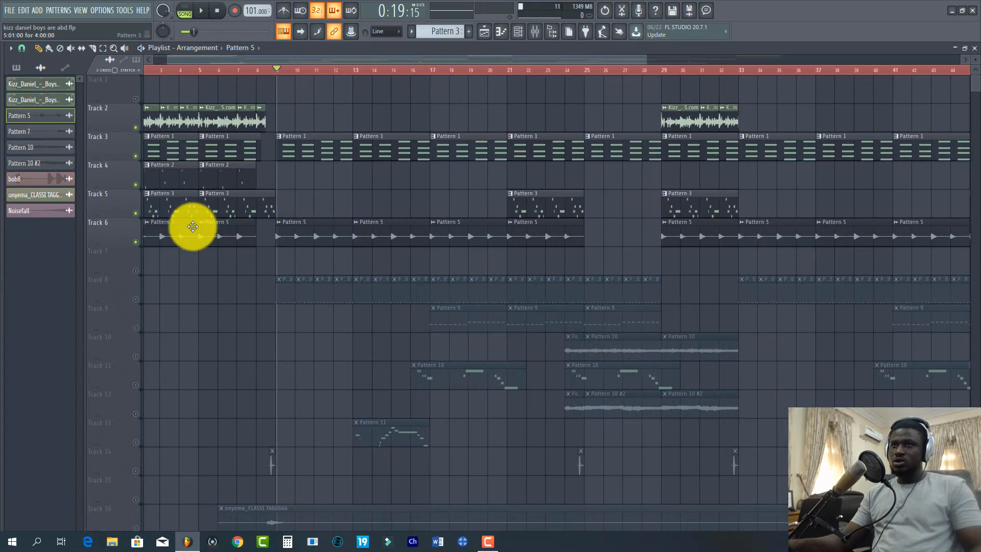
ctrl+click(135, 300)
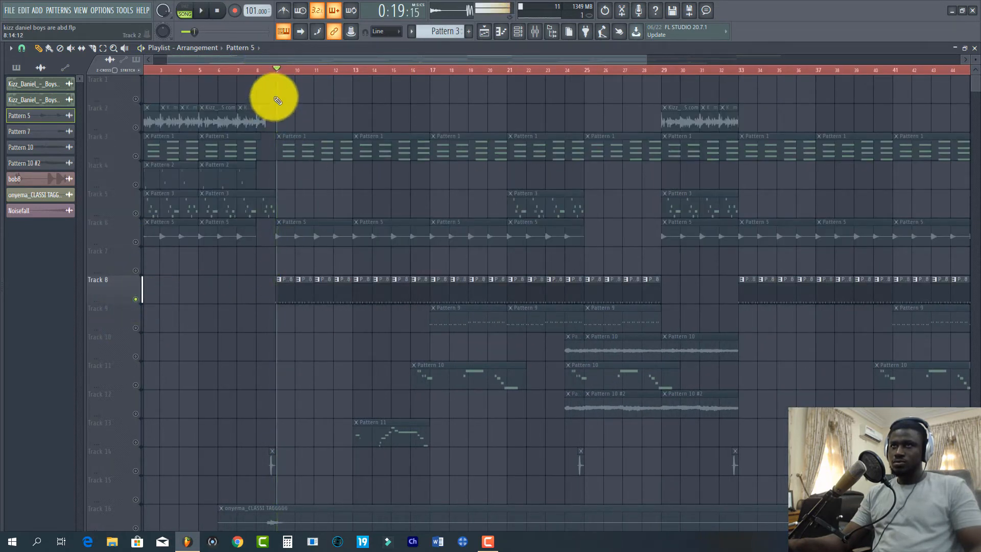
scroll(273, 71, up, 2)
scroll(322, 197, down, 3)
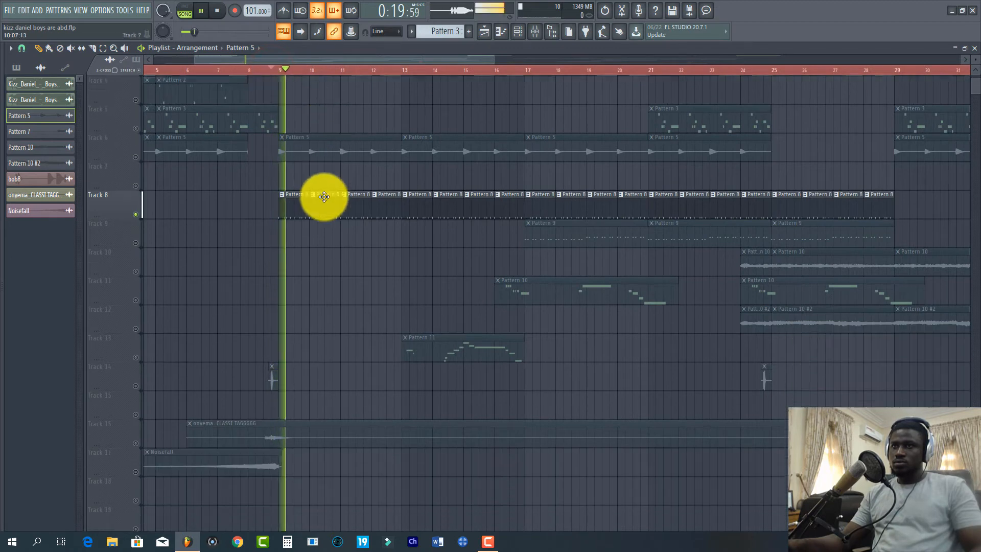
scroll(324, 202, up, 2)
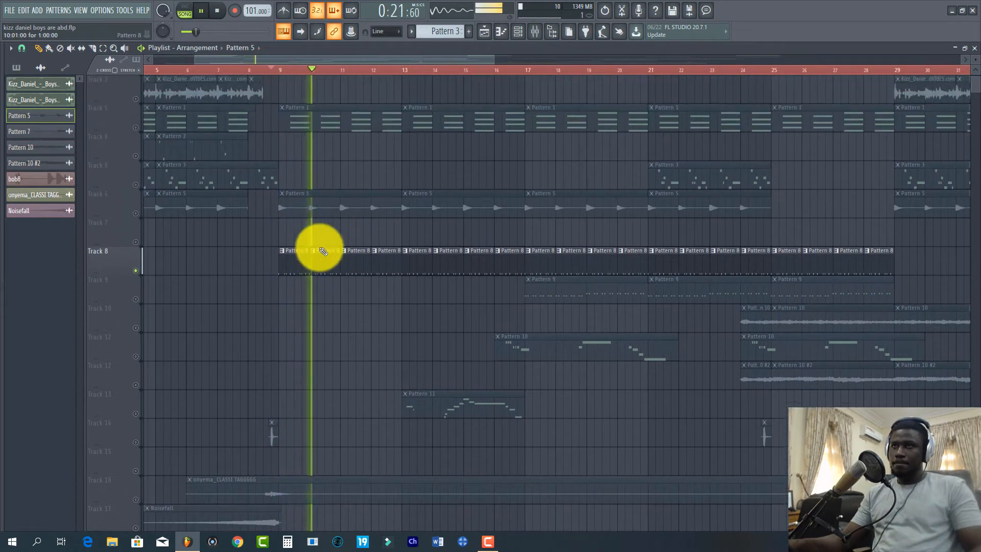
- Show Pattern 8's drum steps in the channel rack, play them in pattern mode, then stop and return to the playlist
click(322, 270)
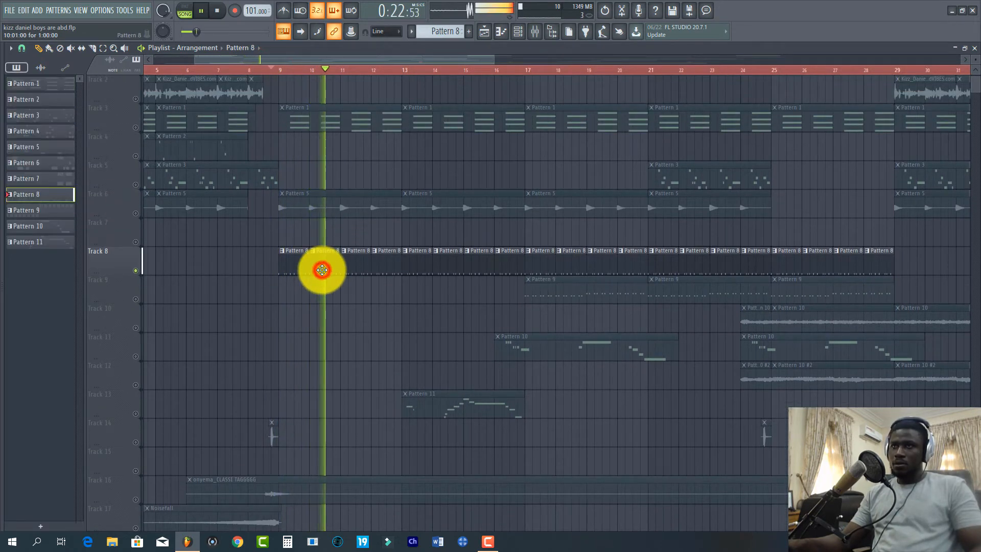
click(511, 32)
click(514, 34)
click(514, 34)
key(space)
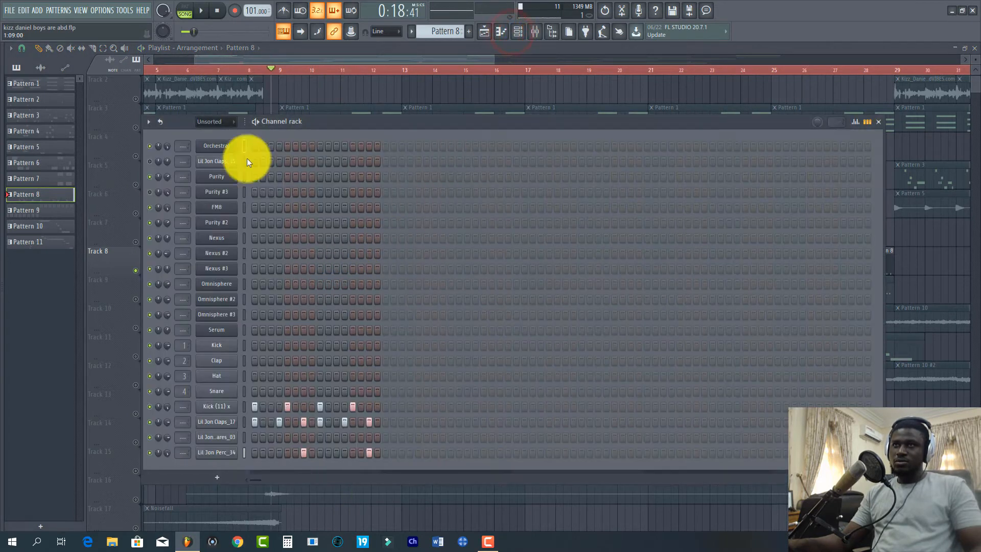
drag(316, 121, 356, 49)
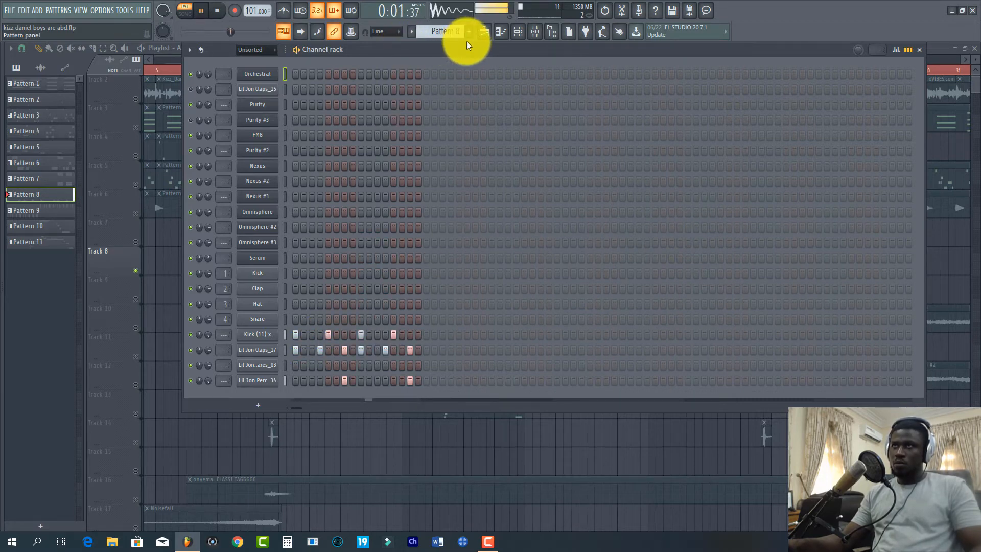
click(482, 34)
key(space)
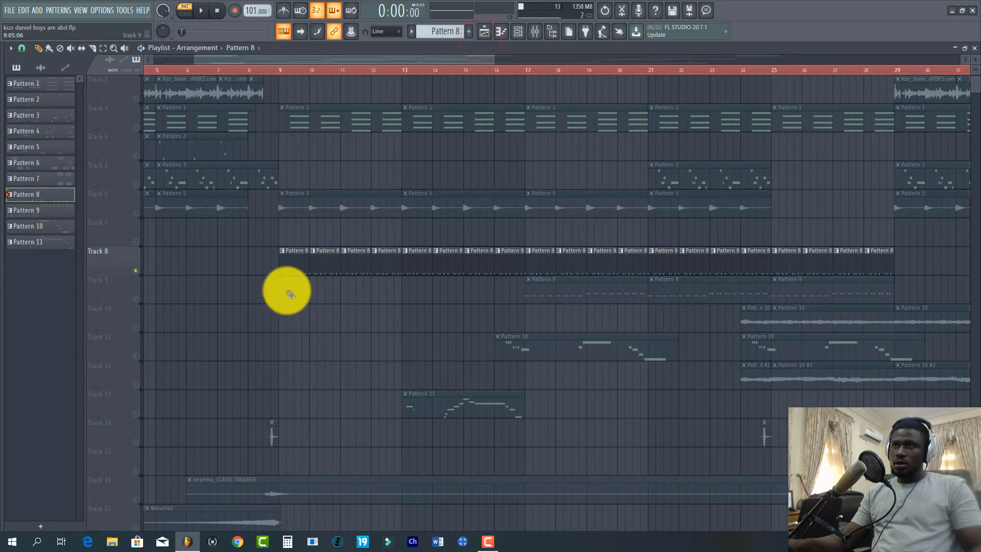
- In song mode, place the playhead in bar 12 and unmute Track 13 containing Pattern 11
scroll(434, 360, down, 2)
scroll(414, 311, up, 2)
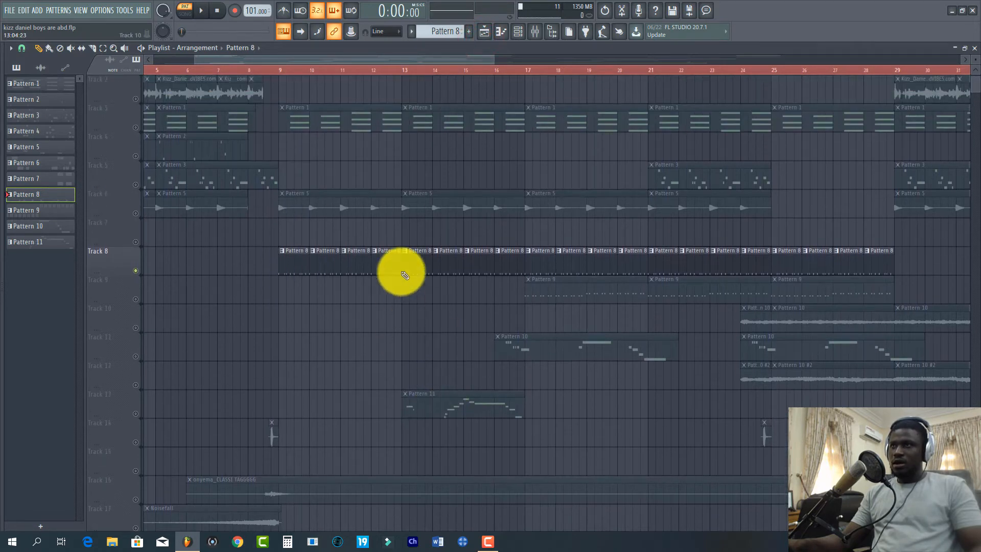
scroll(501, 71, down, 1)
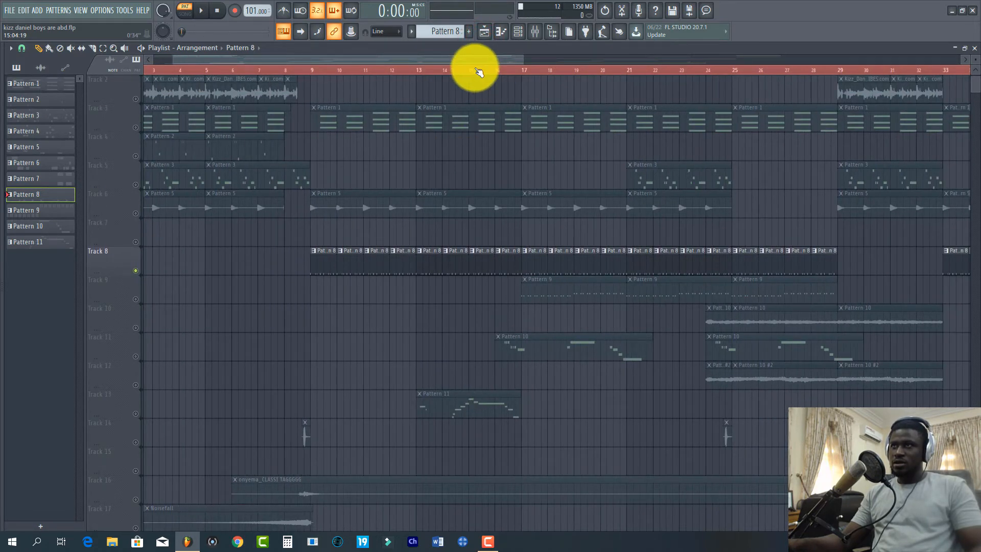
scroll(480, 72, down, 3)
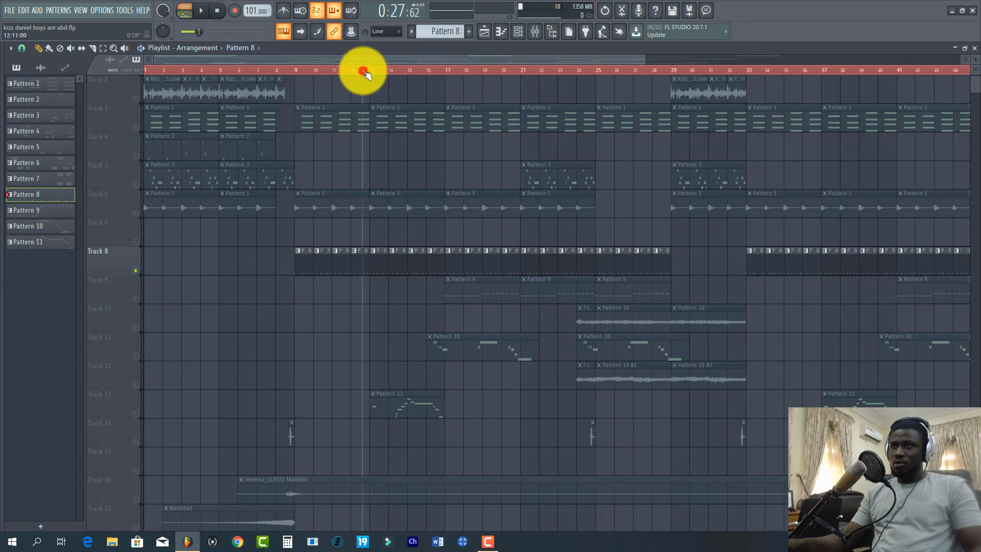
scroll(364, 72, up, 5)
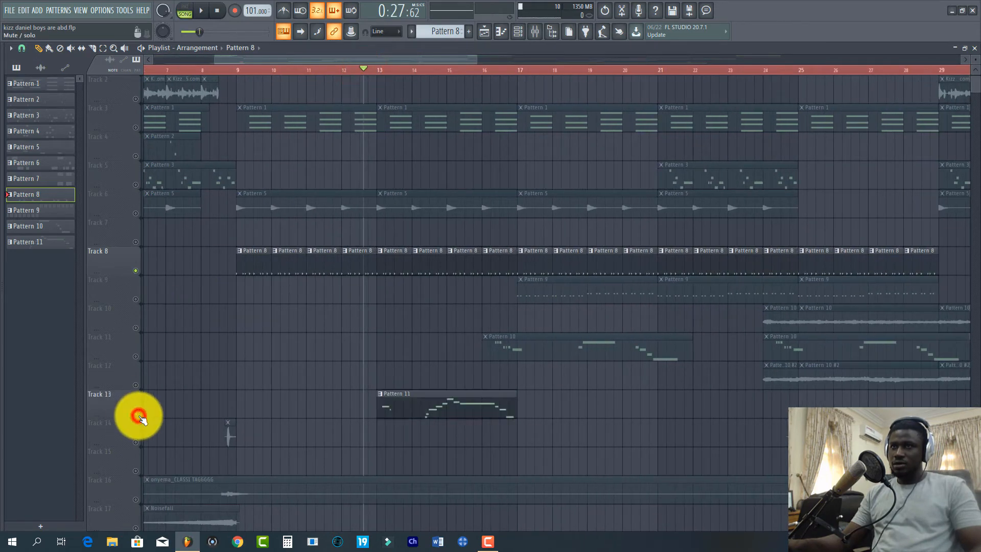
- Unmute all tracks and play the full arrangement from bar 12 through Pattern 11, then stop
right_click(139, 416)
key(space)
right_click(138, 416)
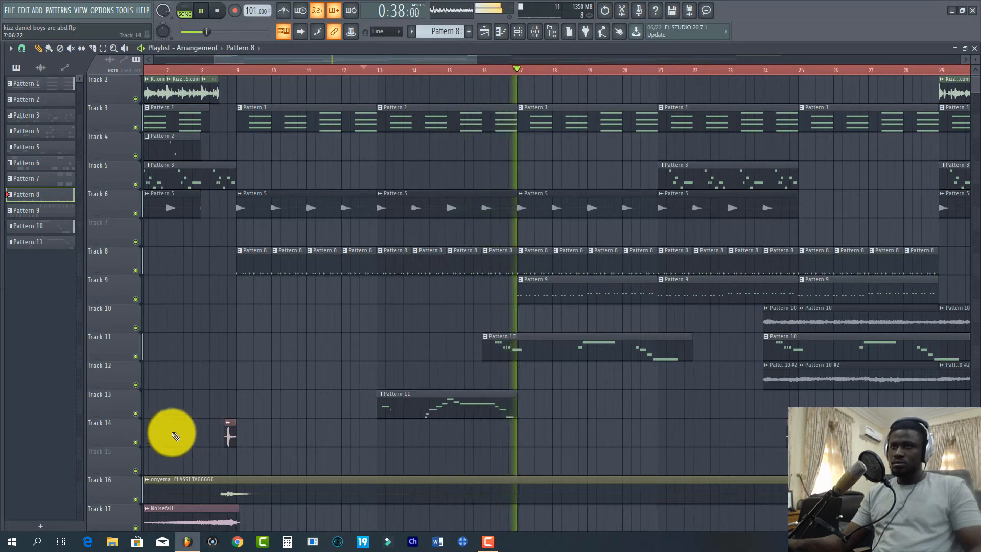
key(space)
- Solo Track 13, unmute Track 11, and play Pattern 11's notes in the piano roll from bar 13 before returning to the playlist
right_click(136, 413)
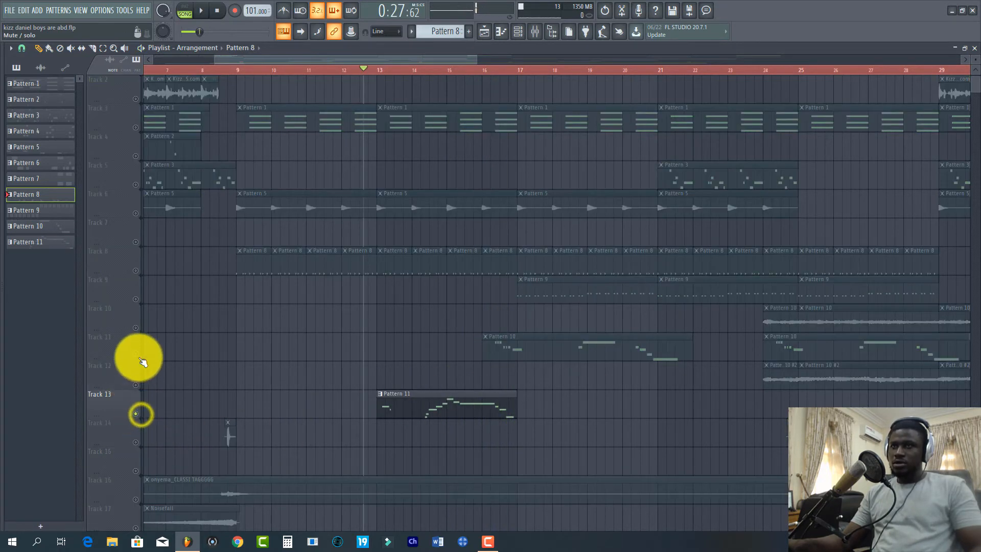
click(136, 356)
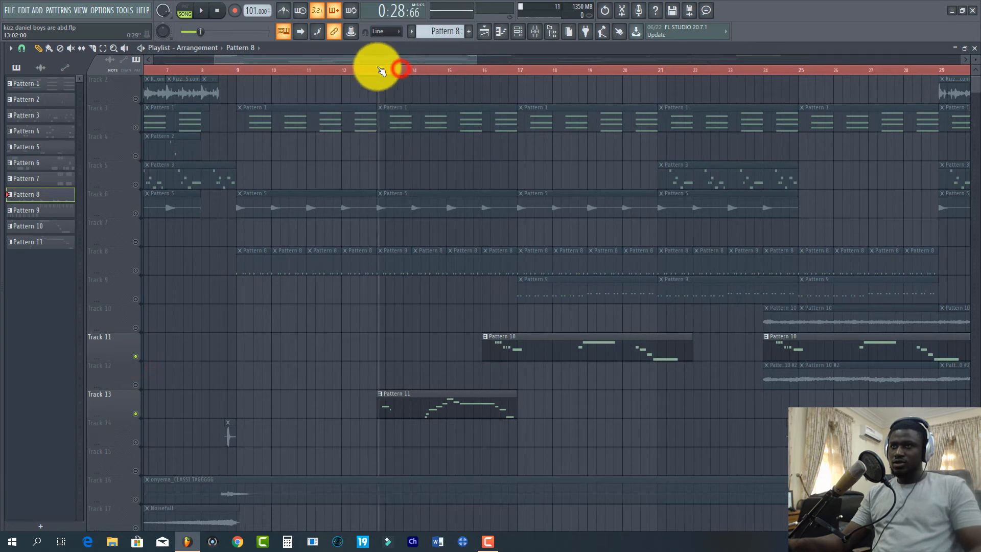
double_click(397, 393)
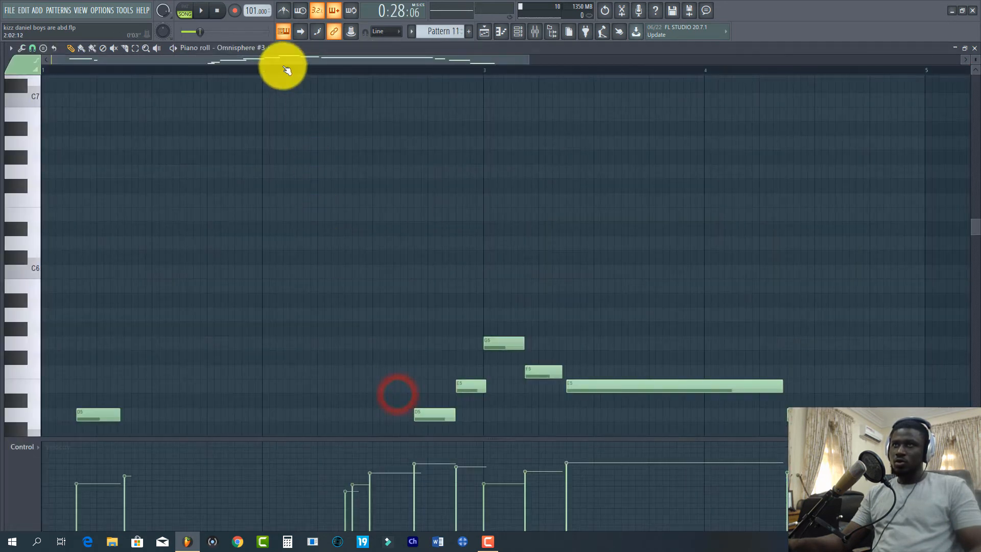
key(space)
scroll(127, 164, down, 4)
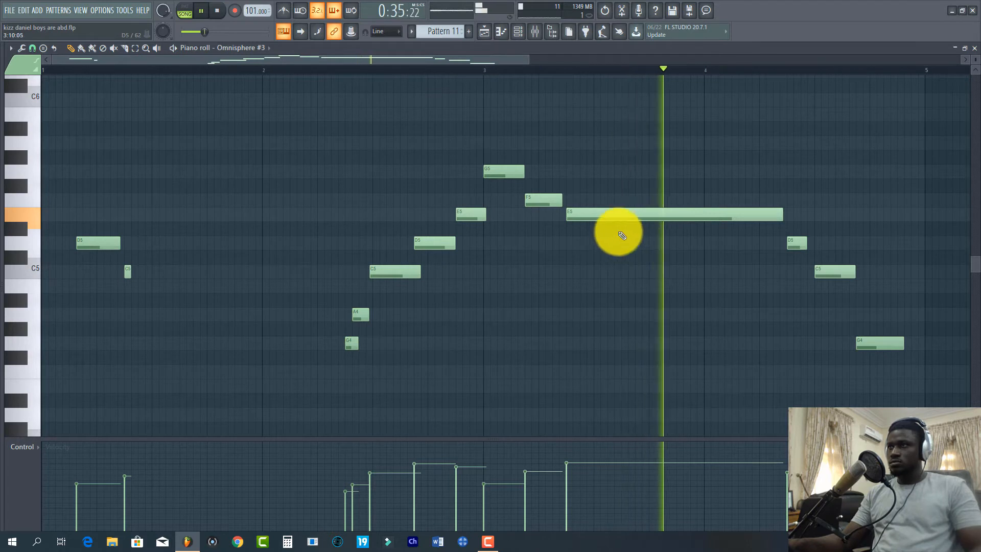
click(484, 31)
key(space)
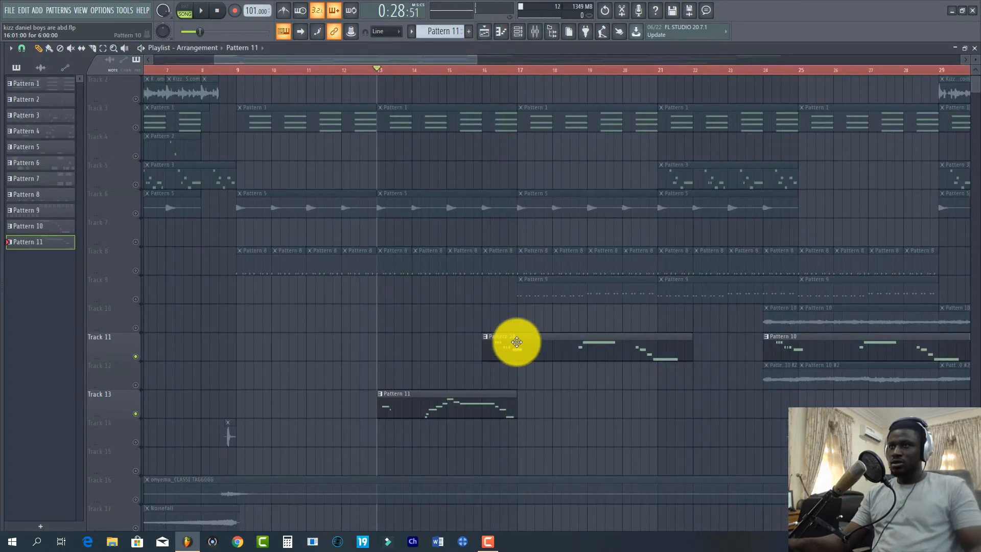
- Show Pattern 10's notes in the piano roll, play them from the start, then stop and return to the playlist
double_click(516, 341)
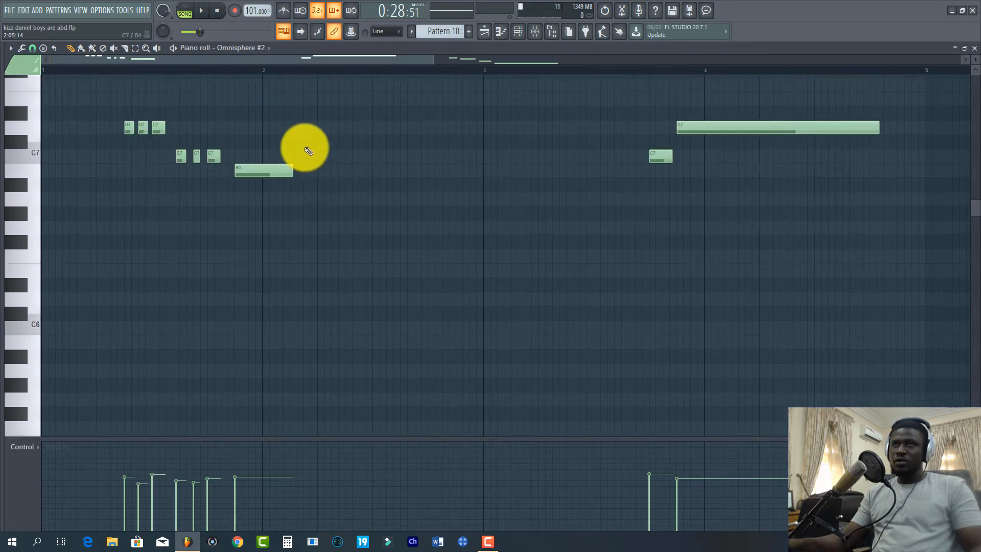
drag(116, 68, 23, 74)
scroll(154, 147, up, 4)
key(space)
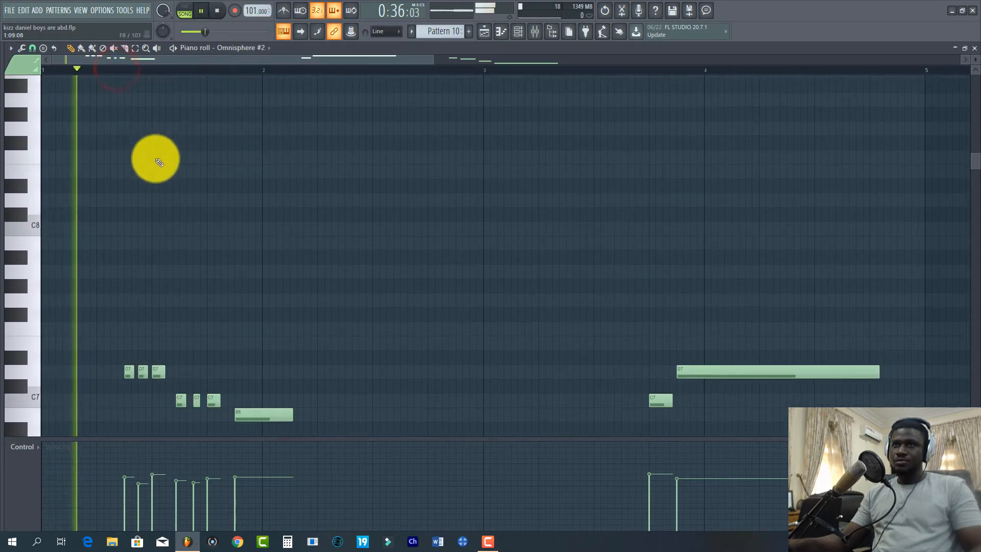
scroll(158, 160, down, 5)
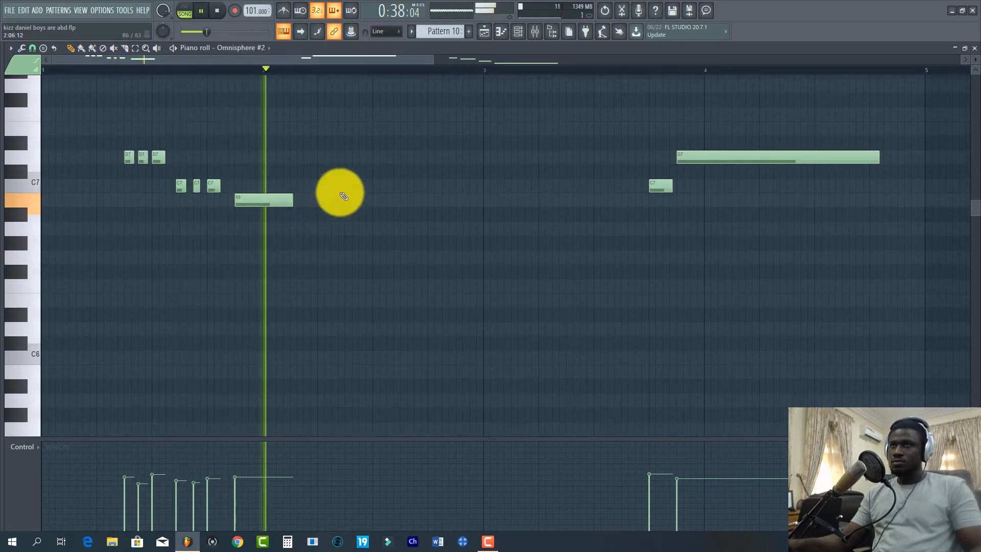
scroll(619, 144, up, 3)
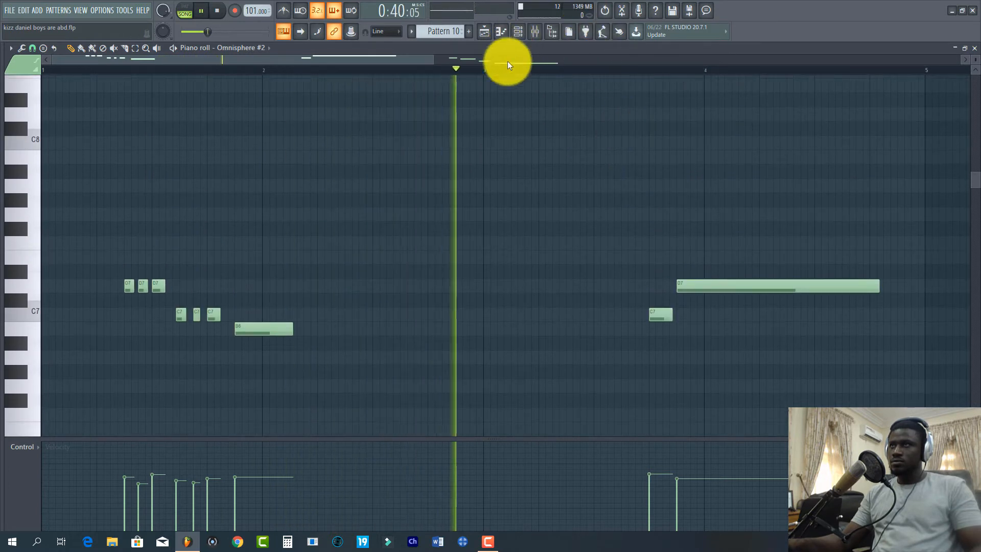
scroll(503, 87, up, 4)
scroll(493, 103, down, 8)
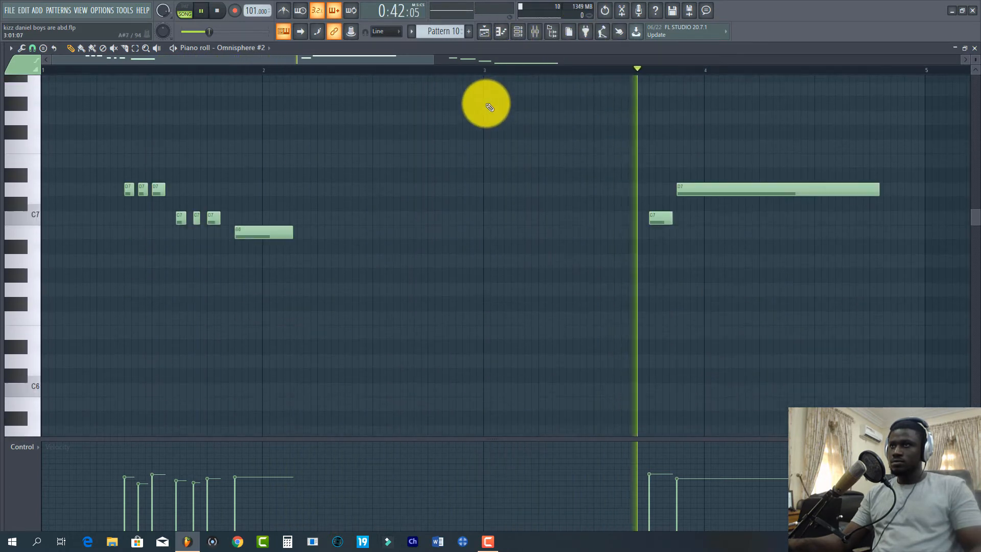
key(space)
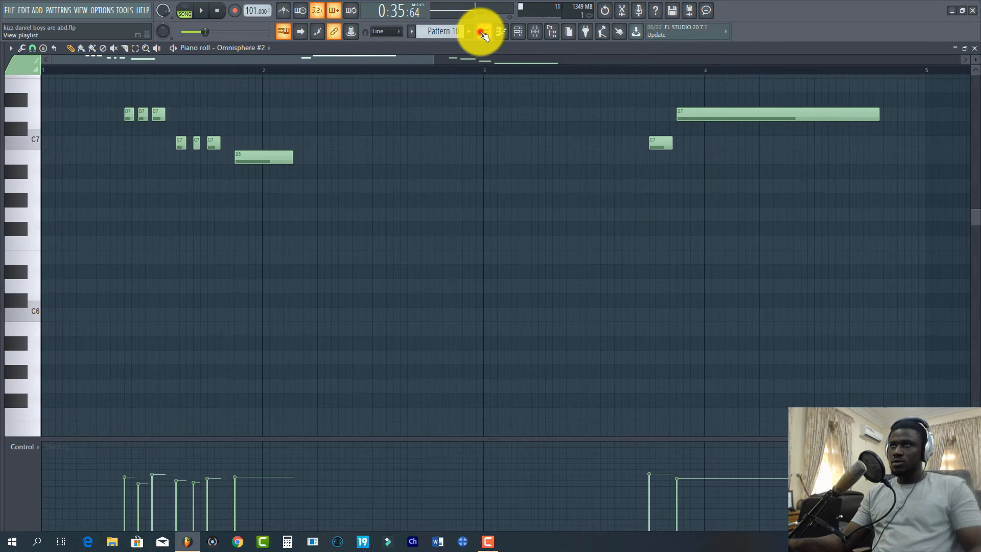
click(483, 31)
- Unmute all tracks again and play the full arrangement from bar 16 in the playlist
scroll(416, 208, down, 2)
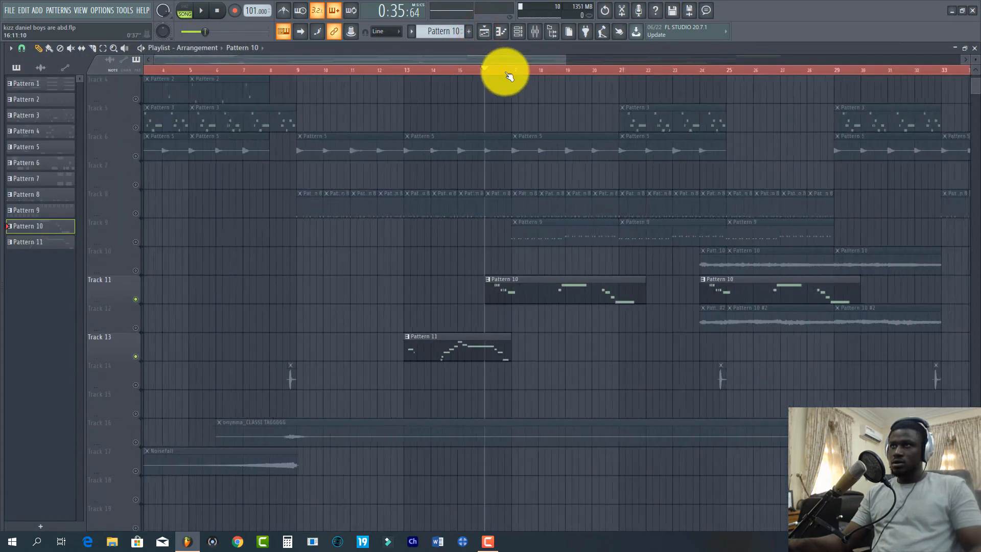
scroll(506, 72, down, 2)
scroll(471, 96, down, 2)
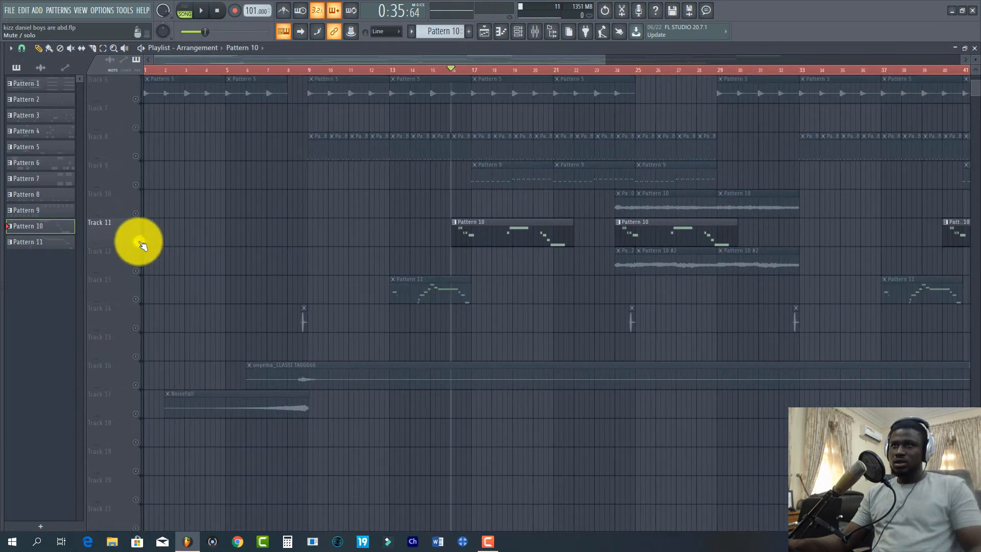
right_click(136, 241)
key(space)
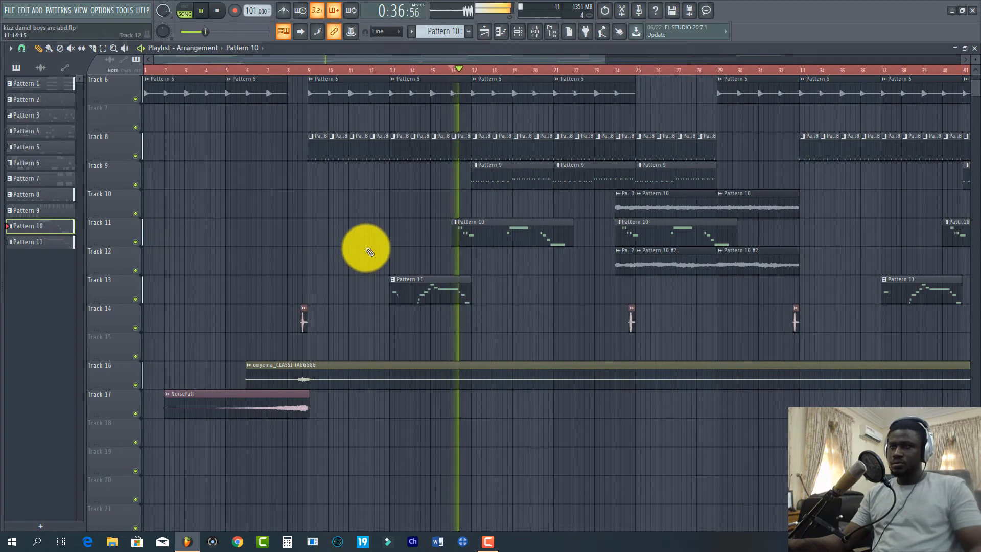
scroll(461, 259, up, 3)
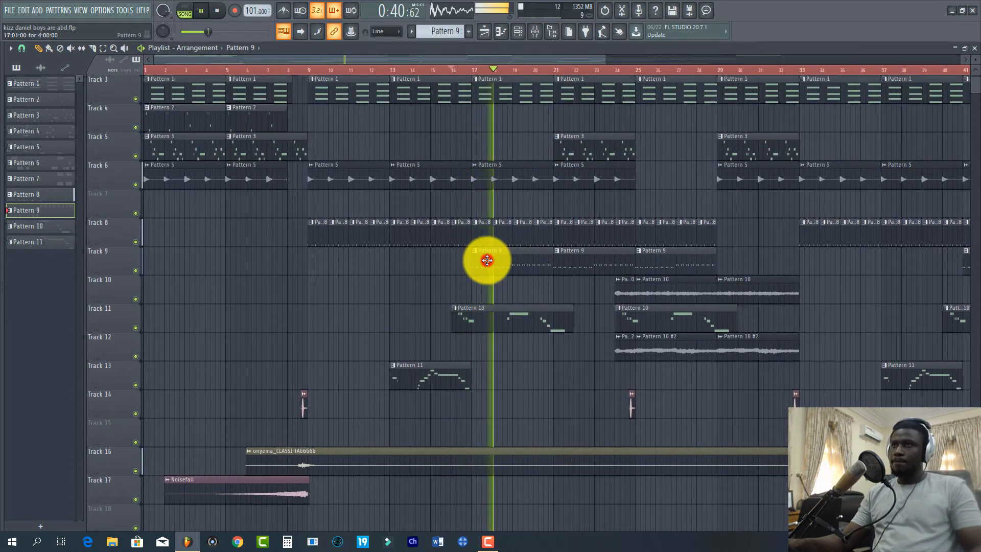
- Show Pattern 9's notes in the piano roll and its two layered channels in the channel rack, then reopen the Nexus #3 notes
double_click(486, 260)
click(518, 32)
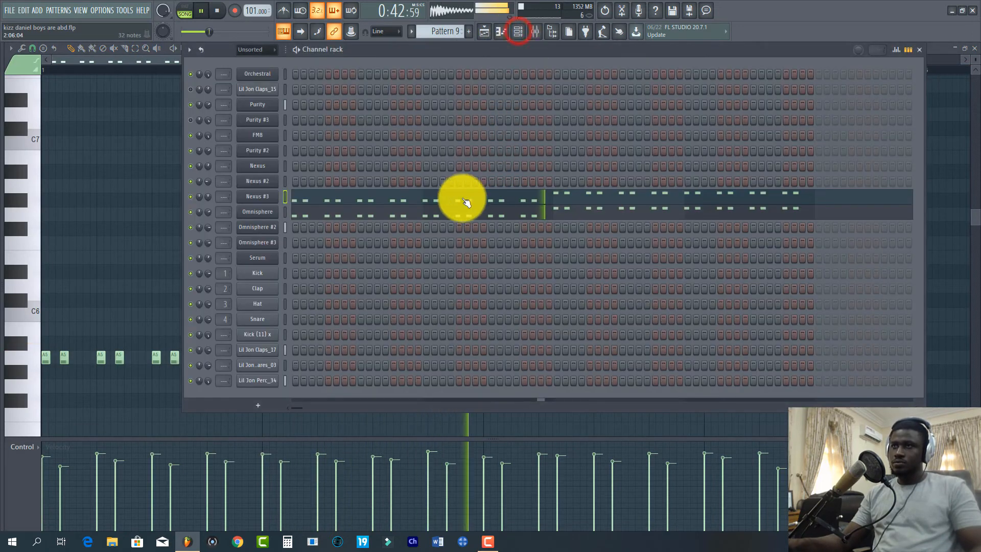
click(346, 203)
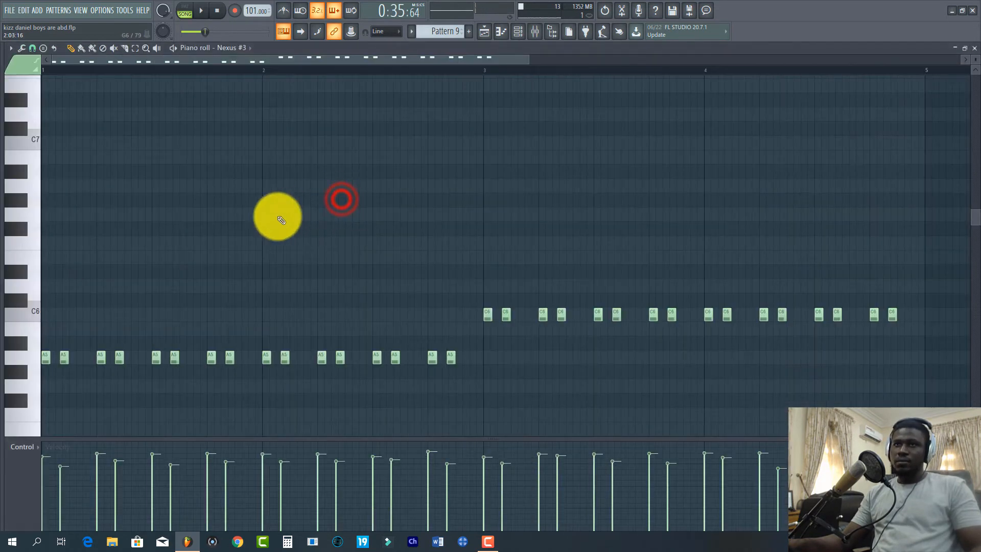
scroll(276, 215, down, 3)
- Open the Nexus #3 instrument from the channel rack to examine its preset, then bring the channel rack back in front
click(519, 32)
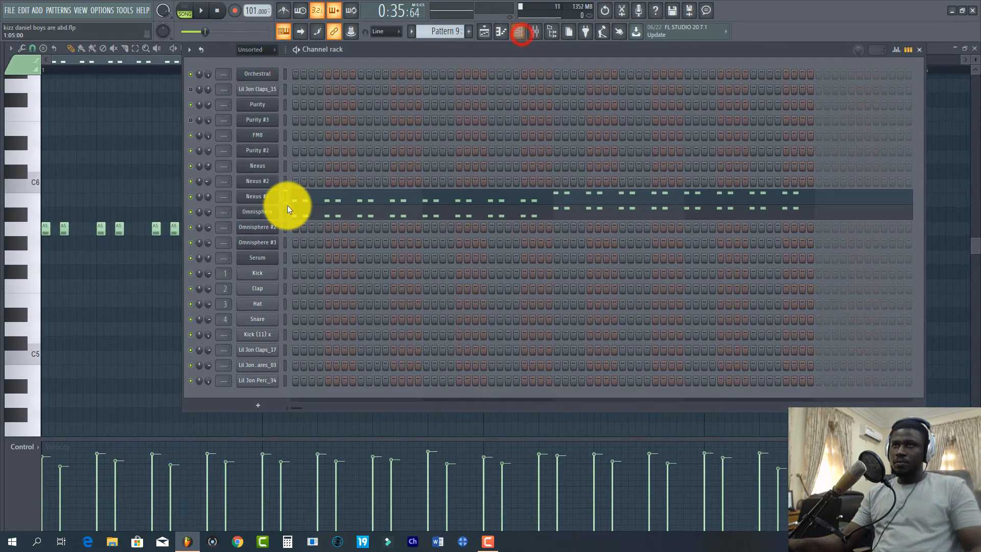
click(265, 200)
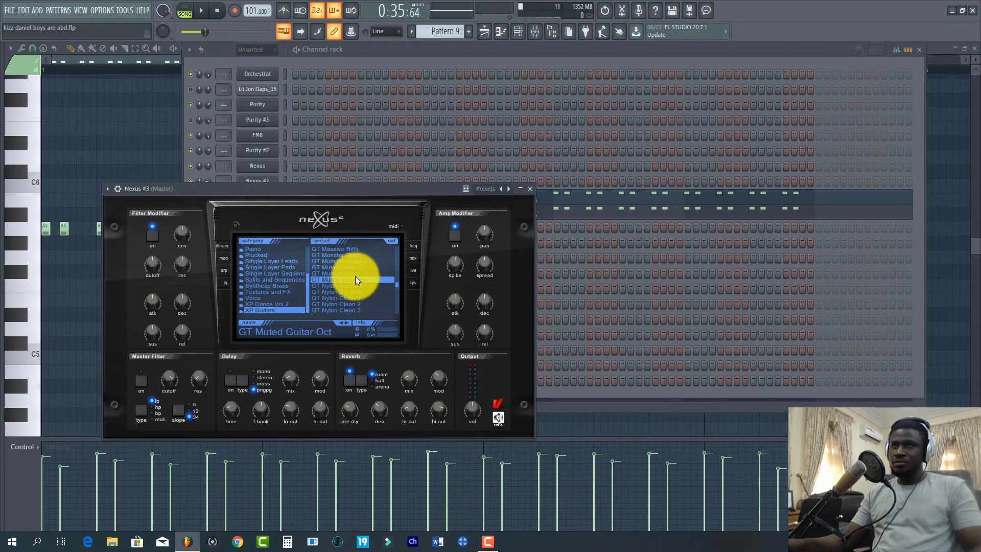
click(476, 50)
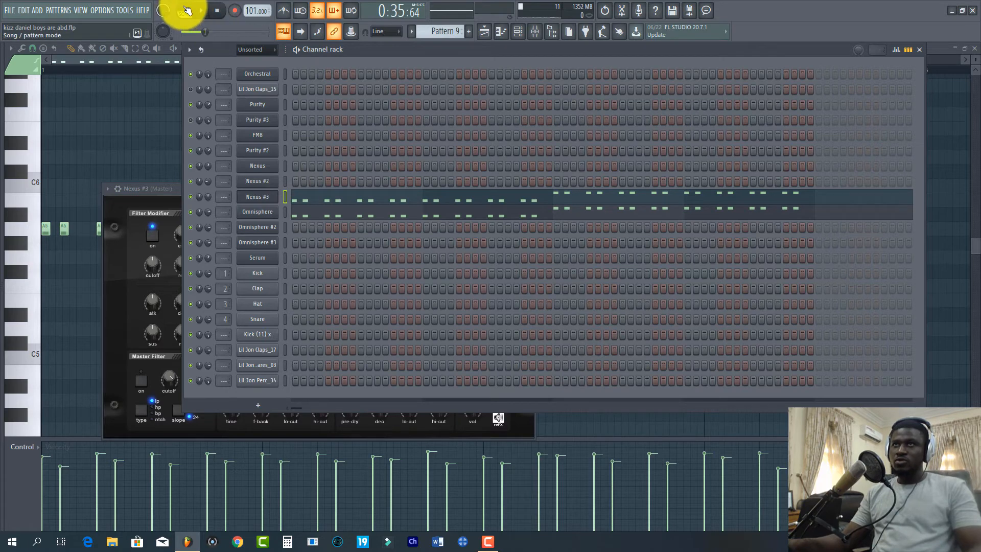
- Play Pattern 9 in pattern mode, view the Nexus #3 notes in the piano roll during playback, then stop
key(space)
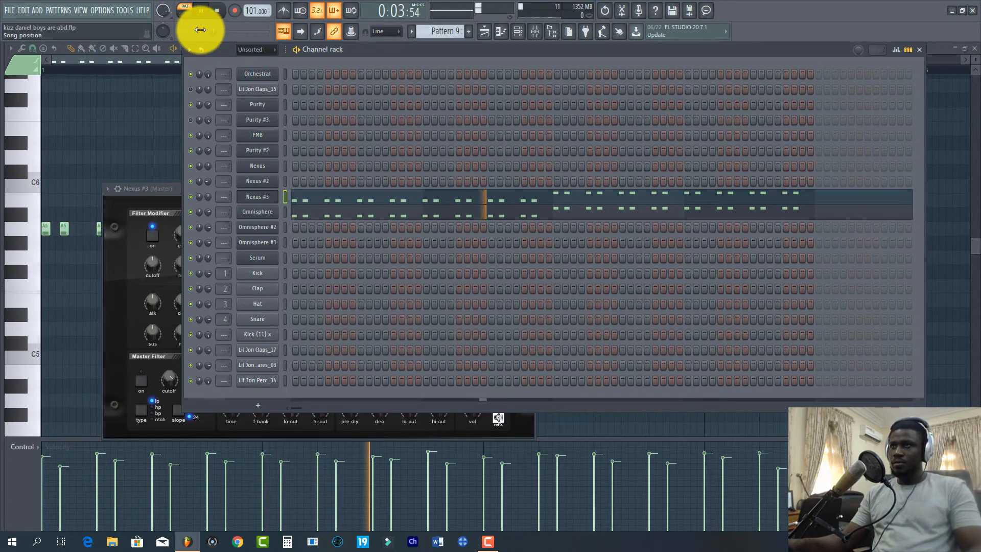
click(483, 196)
click(484, 194)
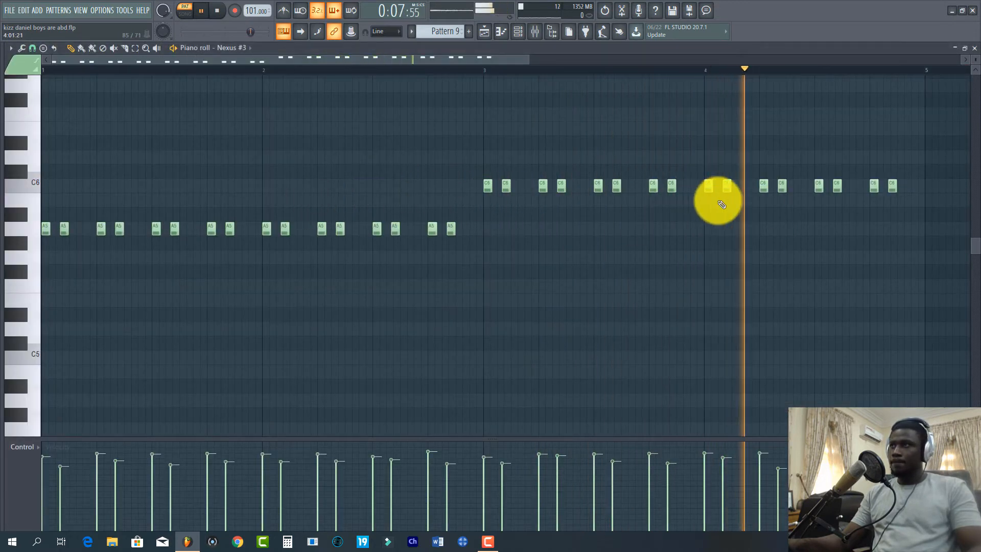
key(space)
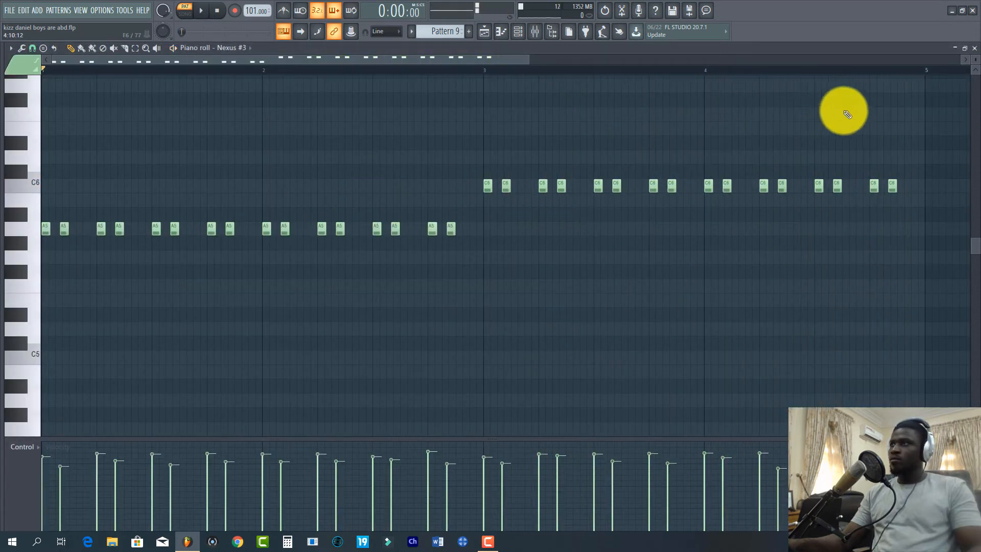
- Close the piano roll and clear the channel rack and Nexus #3 windows from the playlist
click(974, 48)
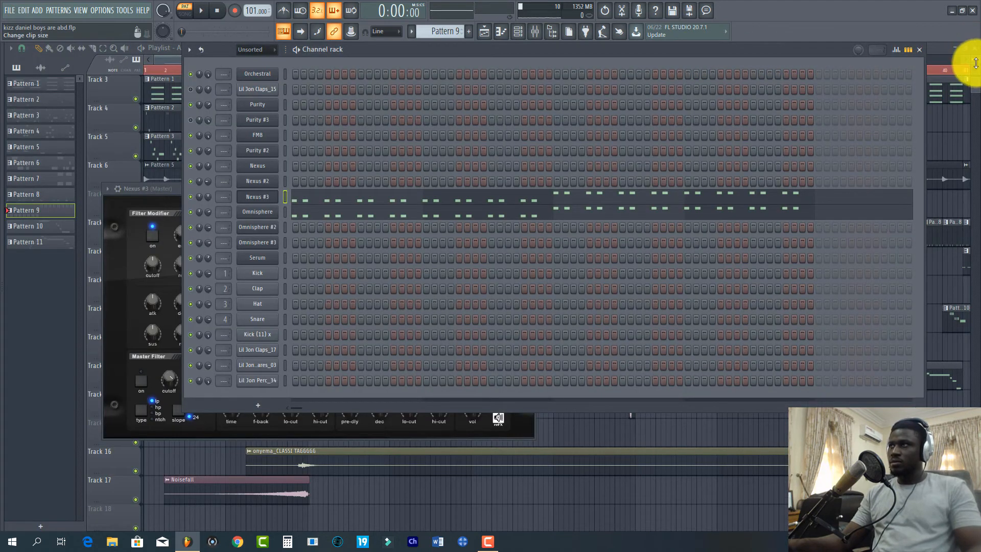
click(937, 48)
drag(578, 80, 493, 78)
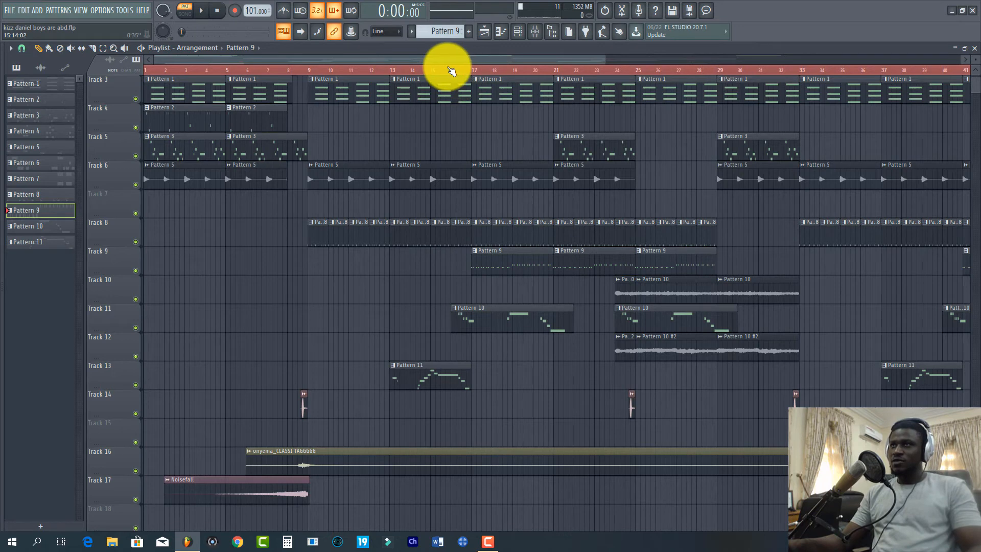
- In song mode, review the arrangement and play it from just before bar 16, jump to just before bar 21, then stop
scroll(452, 72, down, 2)
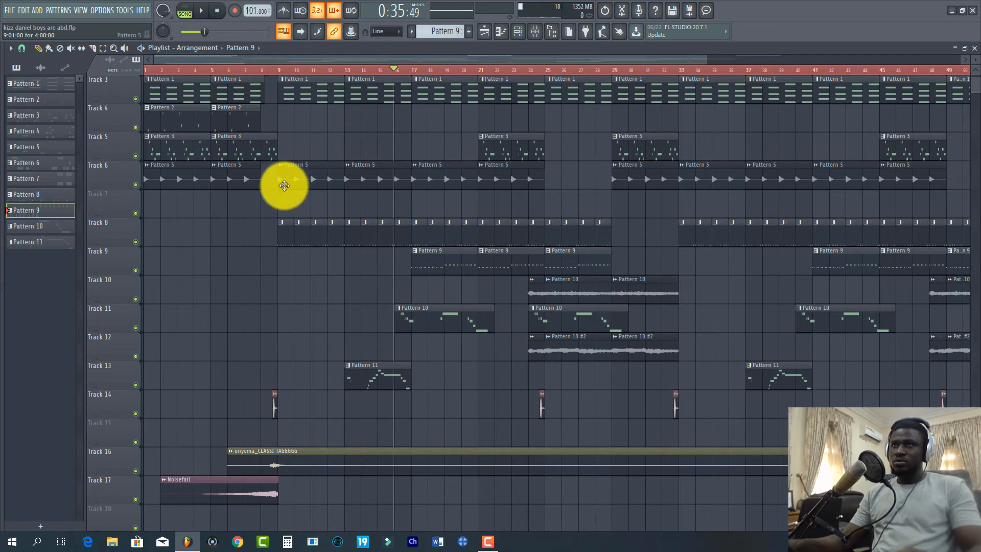
scroll(272, 225, up, 2)
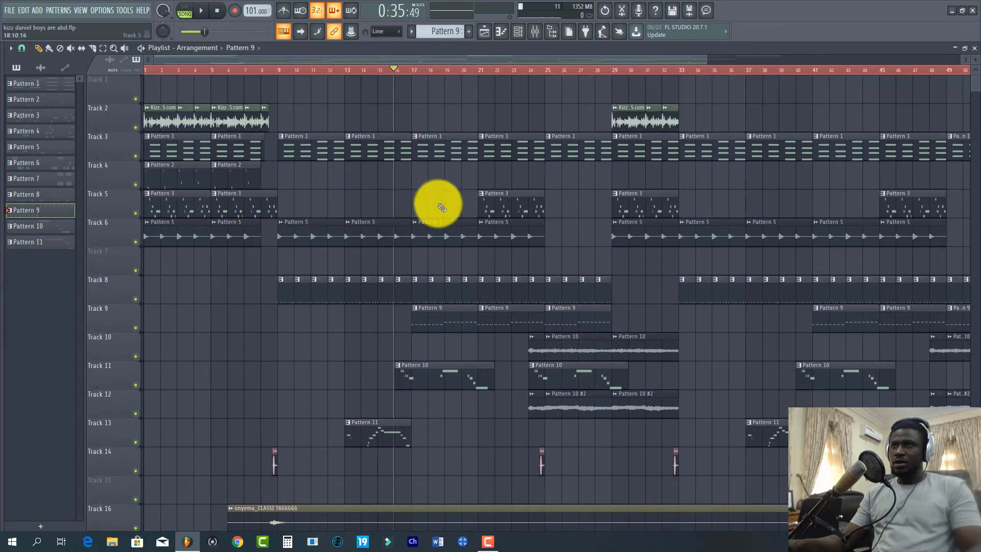
scroll(429, 342, down, 2)
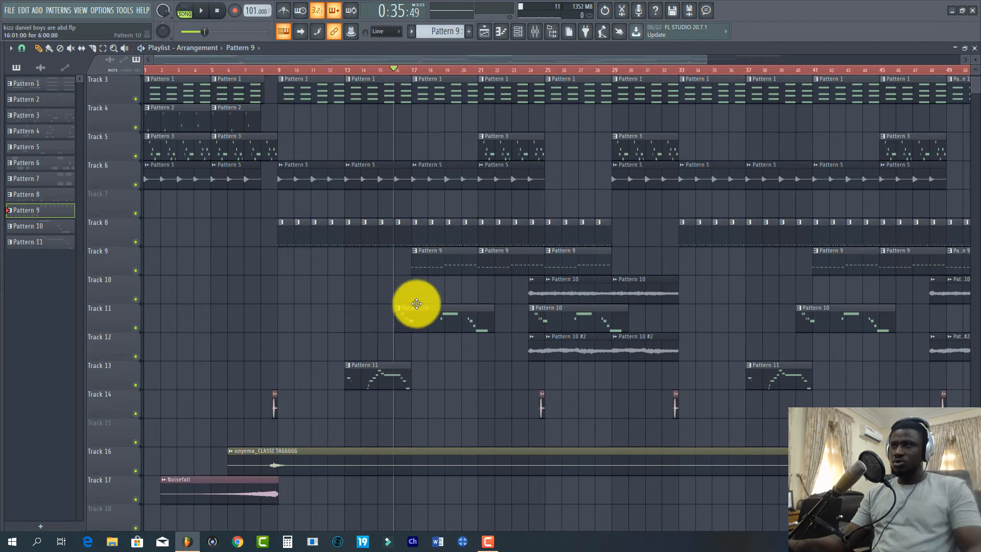
scroll(453, 262, down, 3)
scroll(411, 247, up, 4)
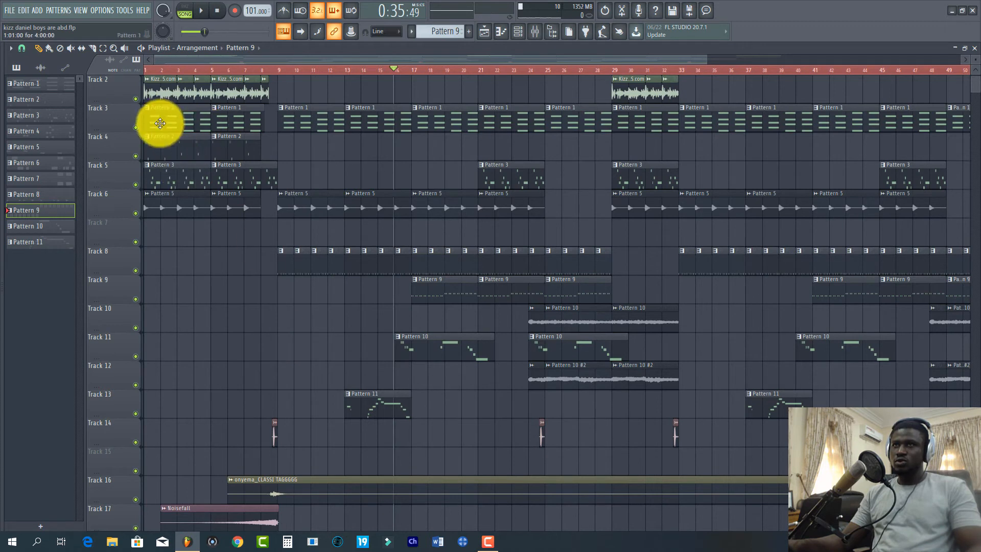
key(space)
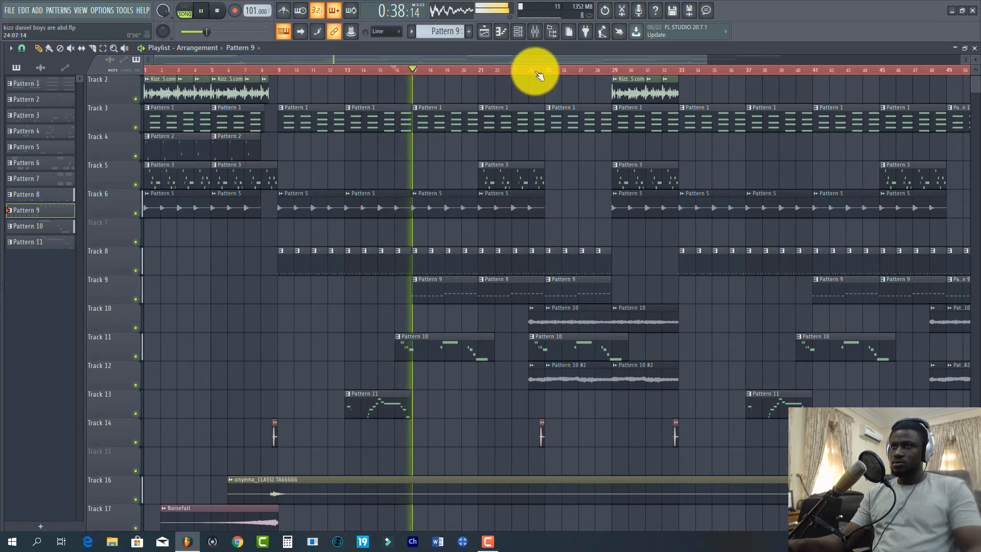
click(476, 70)
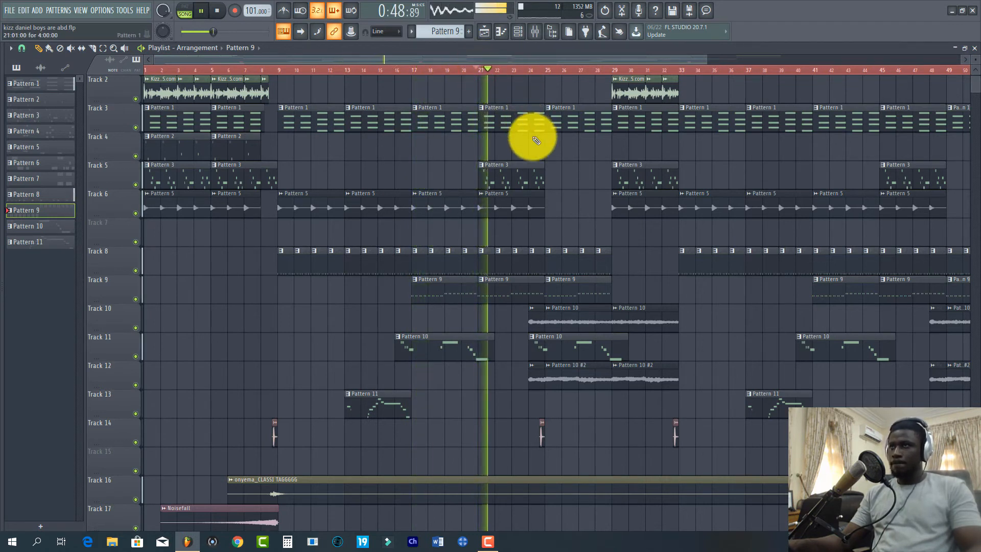
scroll(550, 143, up, 1)
key(space)
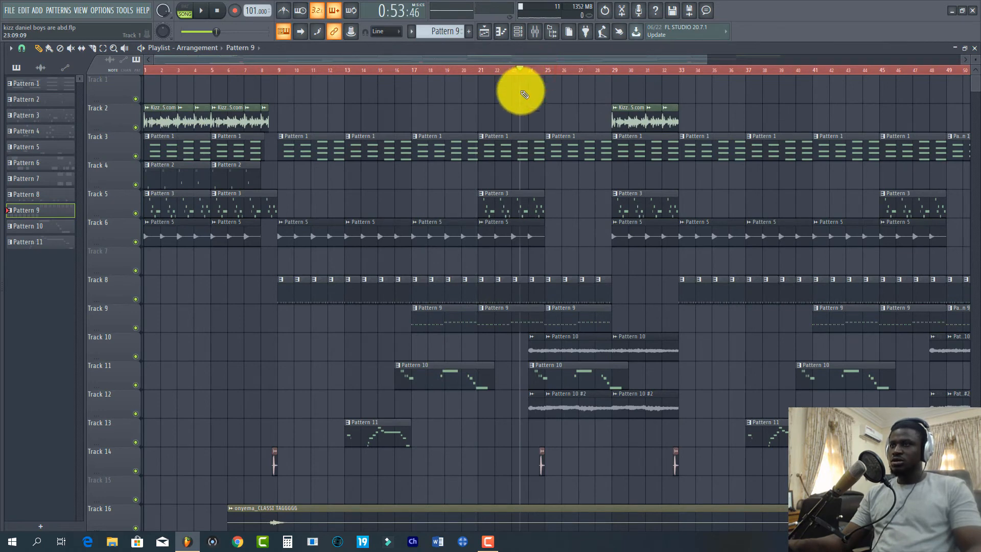
- Play the arrangement from the middle of bar 23 until past bar 25, then stop
scroll(531, 70, up, 5)
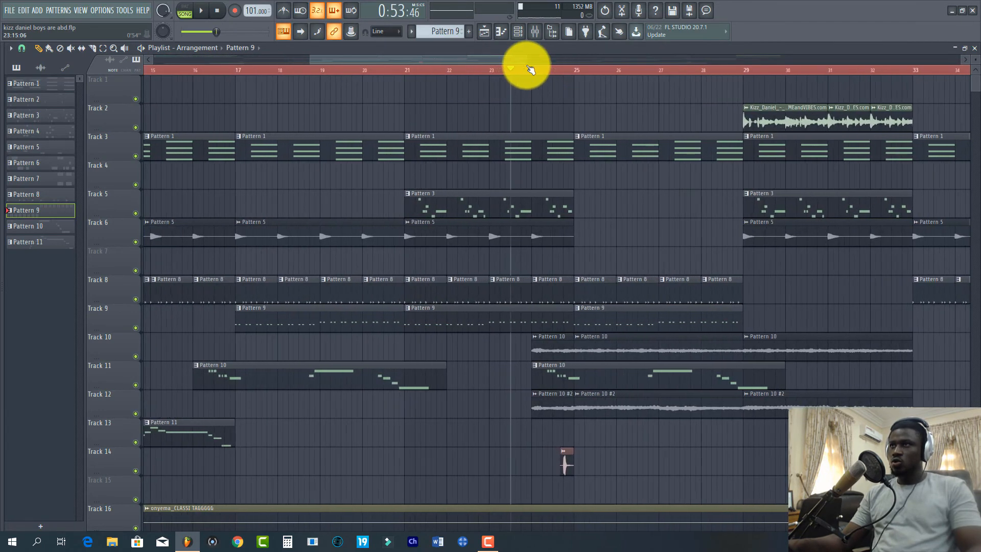
scroll(535, 71, down, 1)
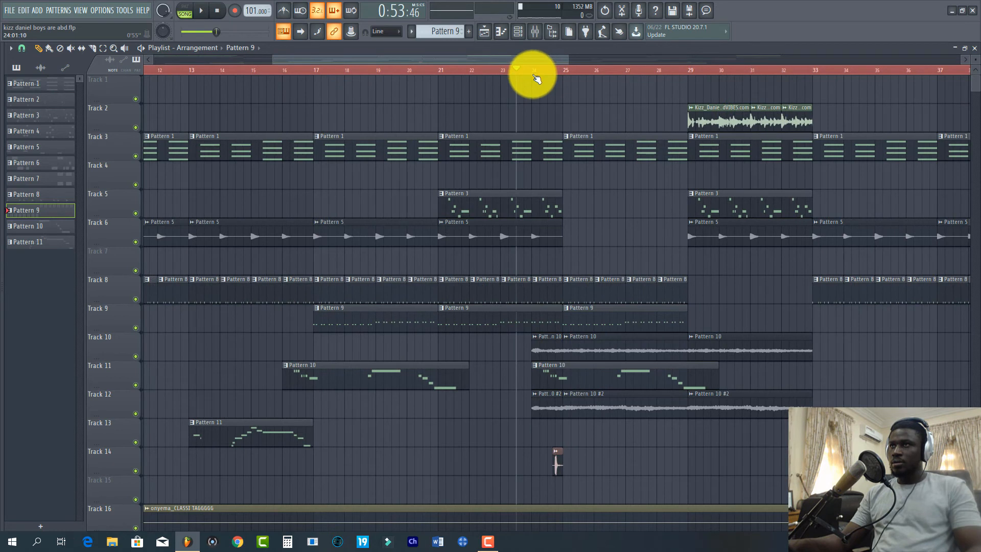
scroll(534, 74, up, 1)
scroll(545, 185, down, 1)
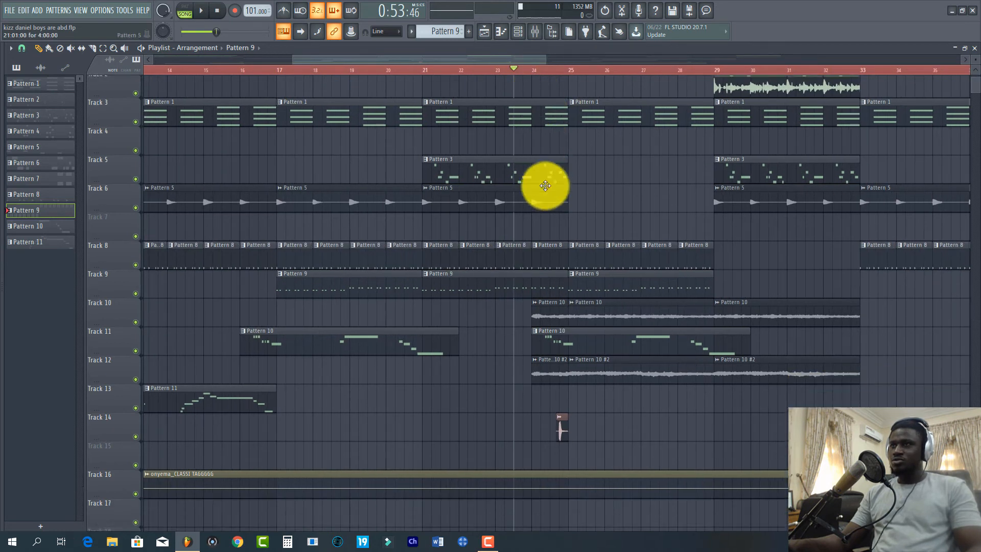
scroll(545, 185, down, 3)
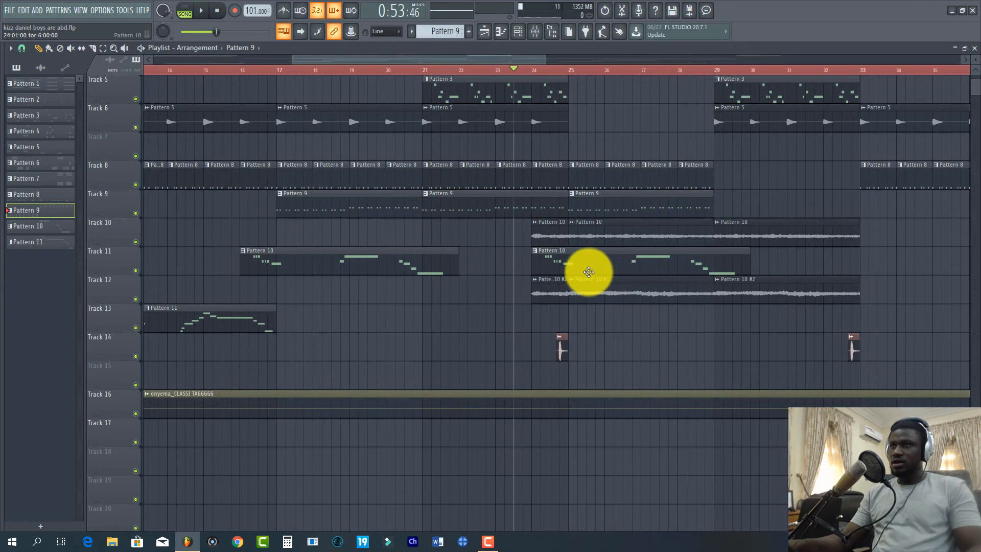
key(space)
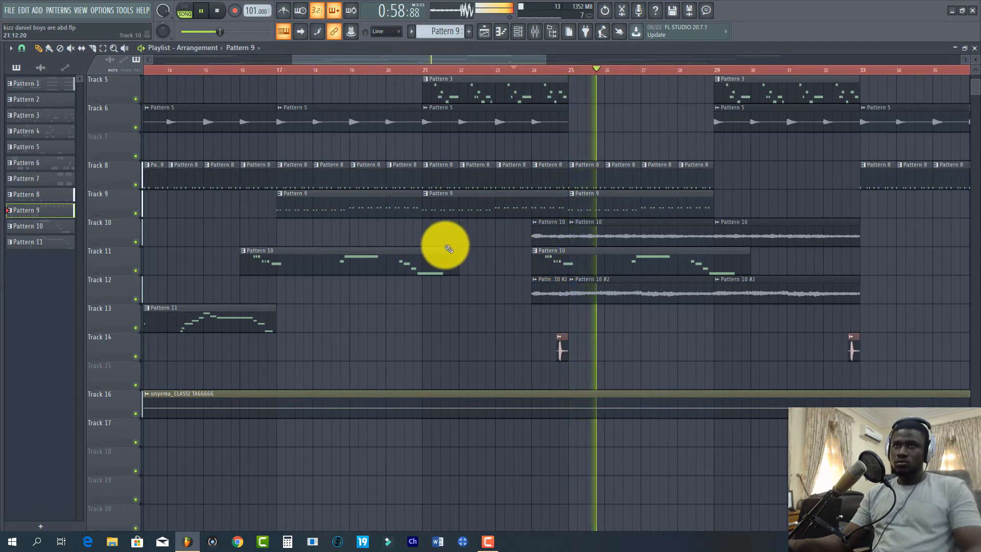
key(space)
- Open the channel rack and step through the patterns to examine their notes and drum steps, ending on Pattern 8, then return to the playlist
click(517, 32)
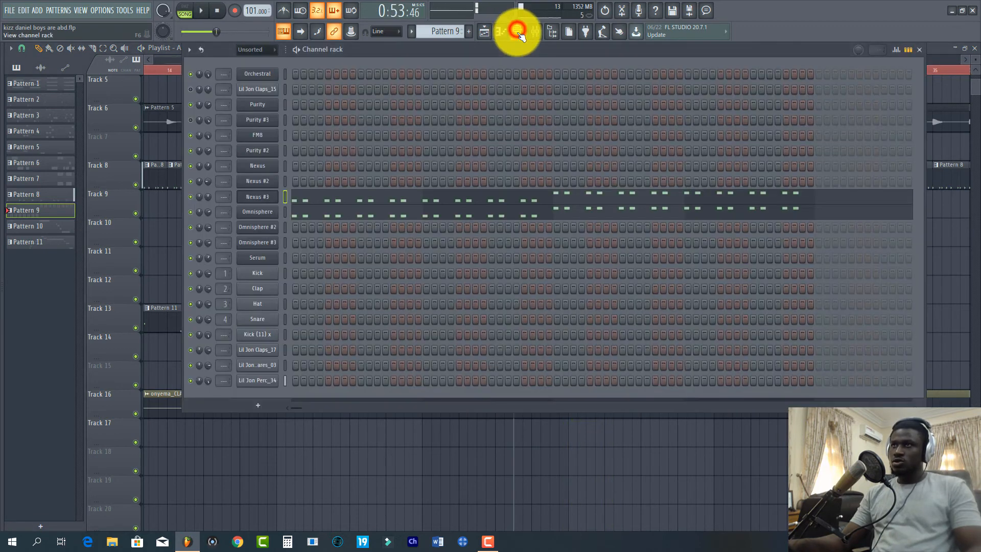
scroll(446, 33, down, 1)
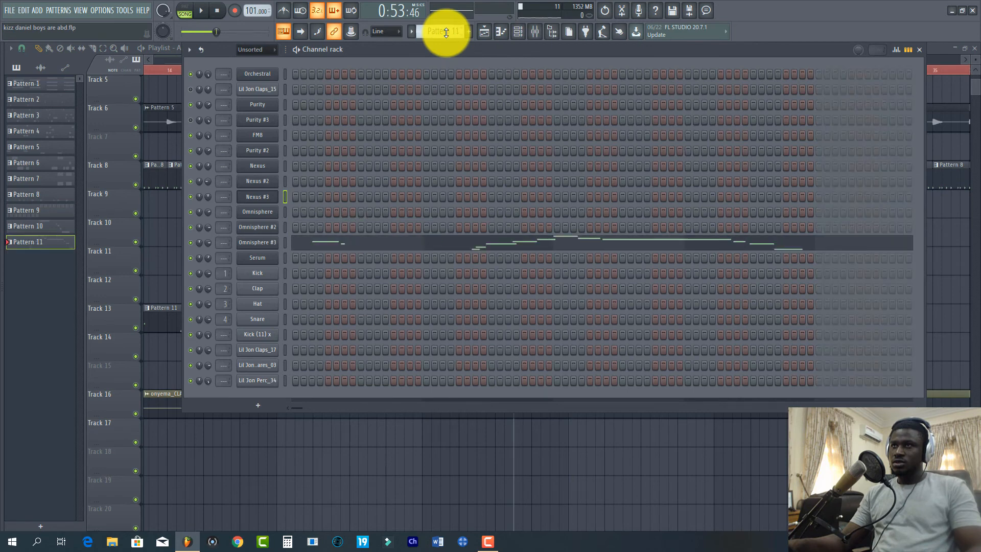
scroll(446, 32, down, 1)
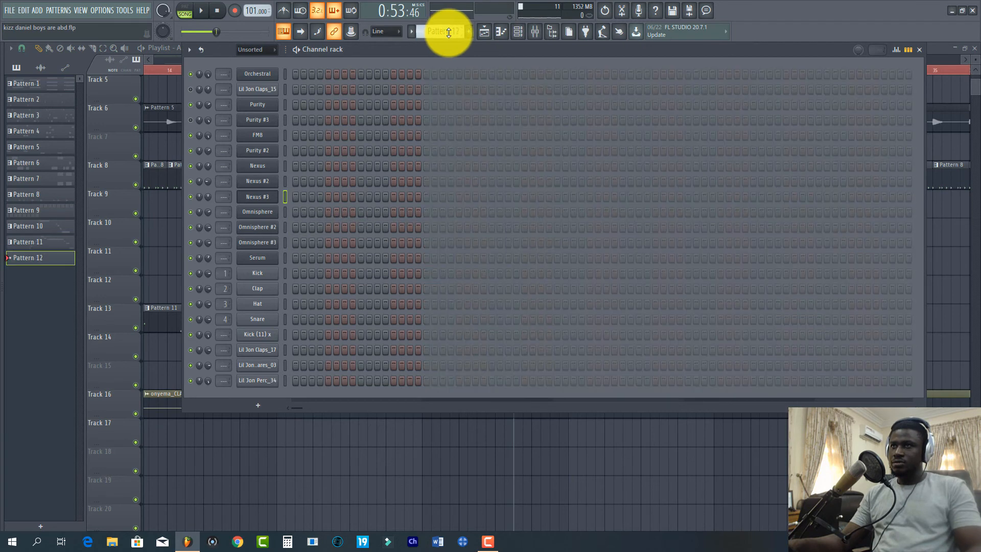
scroll(449, 32, up, 7)
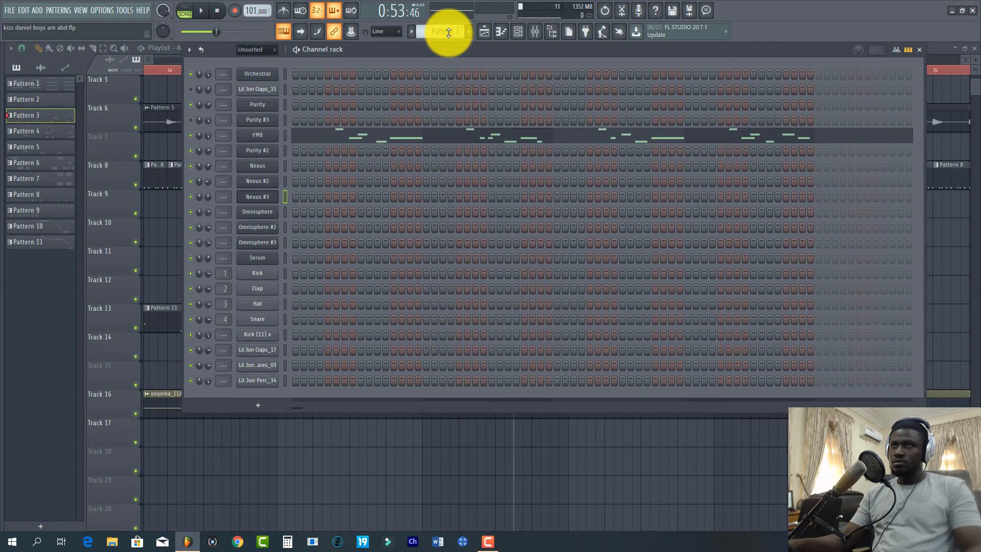
scroll(448, 32, down, 1)
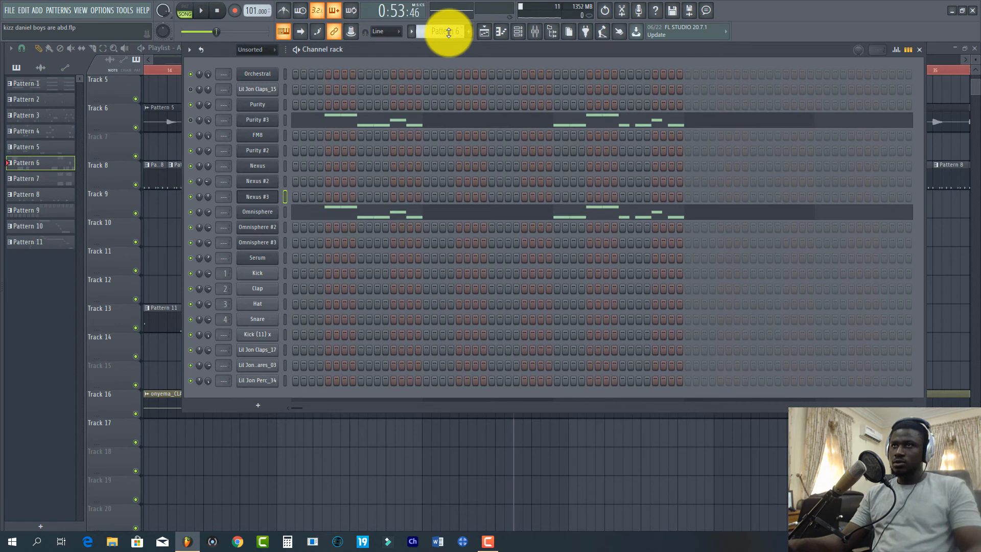
scroll(449, 32, down, 1)
scroll(448, 32, down, 3)
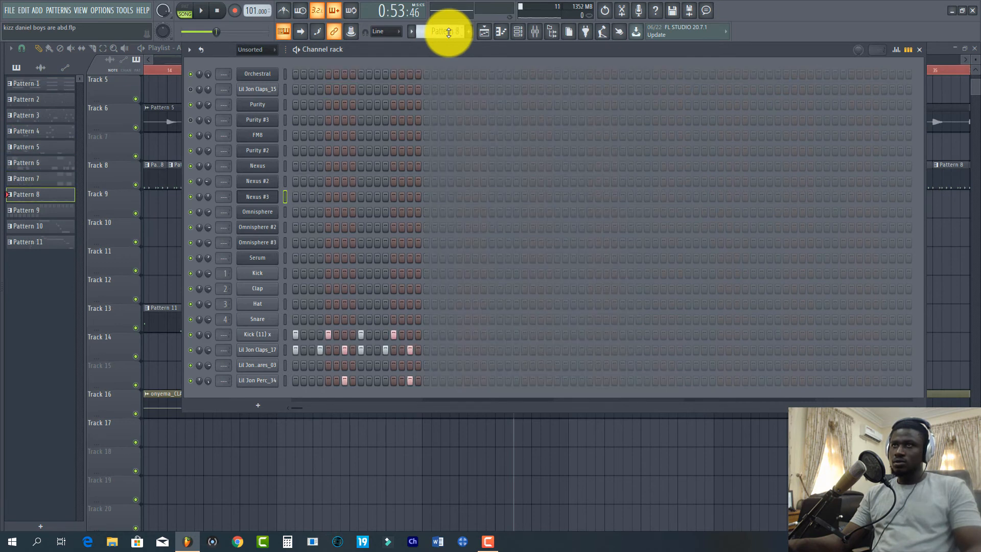
scroll(448, 32, down, 1)
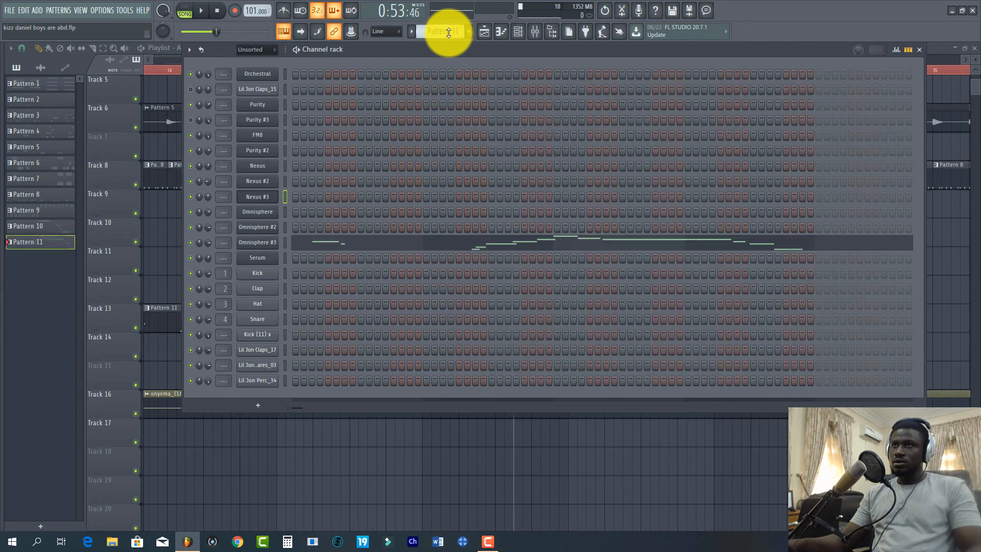
scroll(448, 32, up, 5)
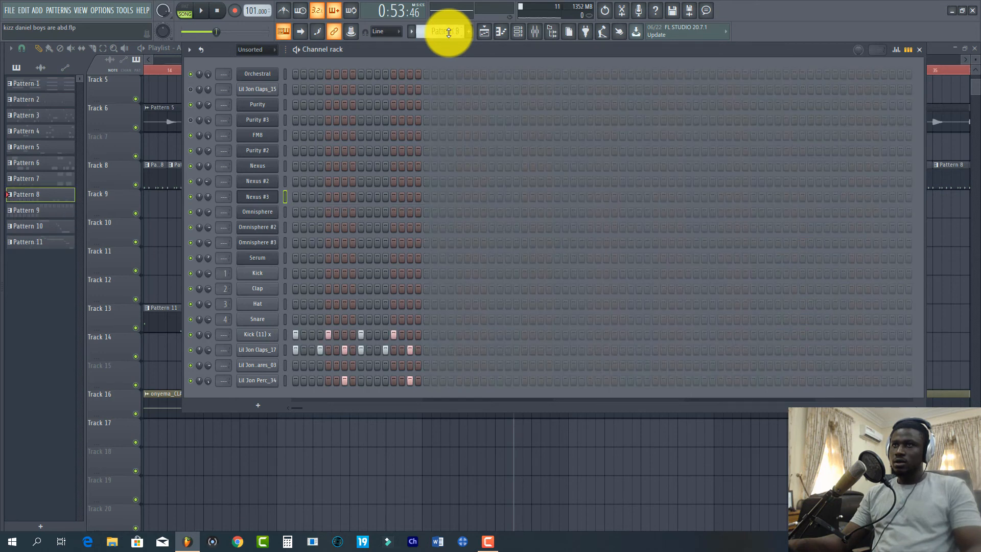
scroll(449, 32, up, 5)
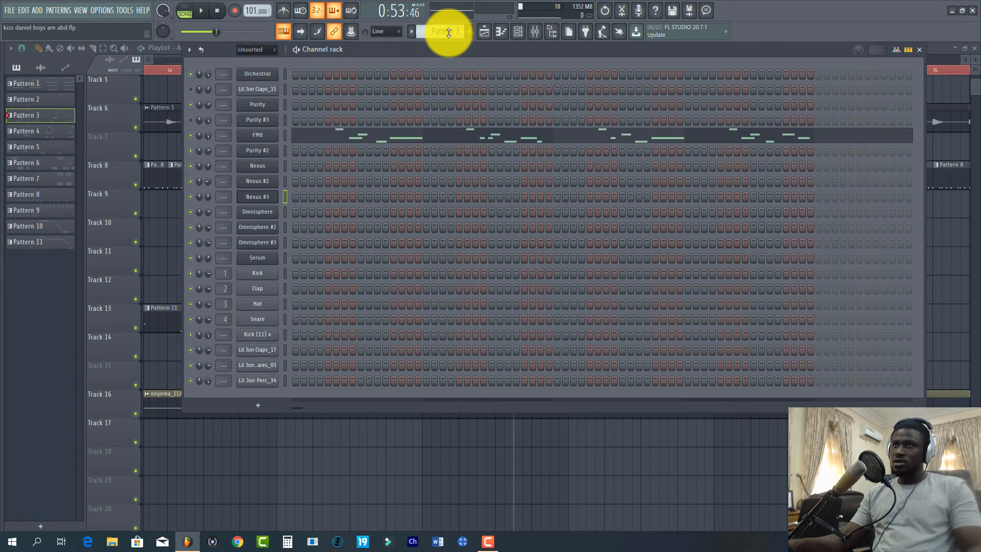
scroll(448, 32, down, 4)
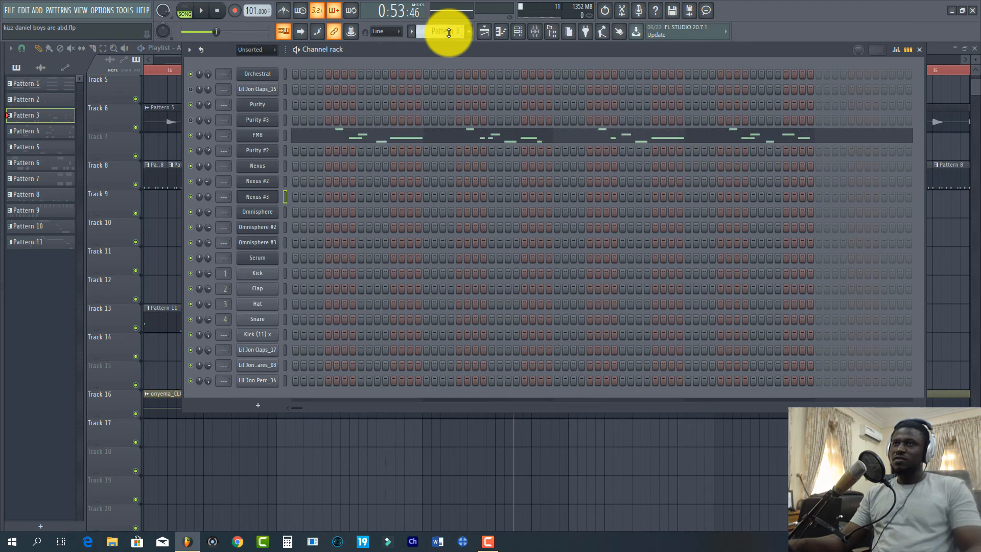
scroll(449, 33, up, 1)
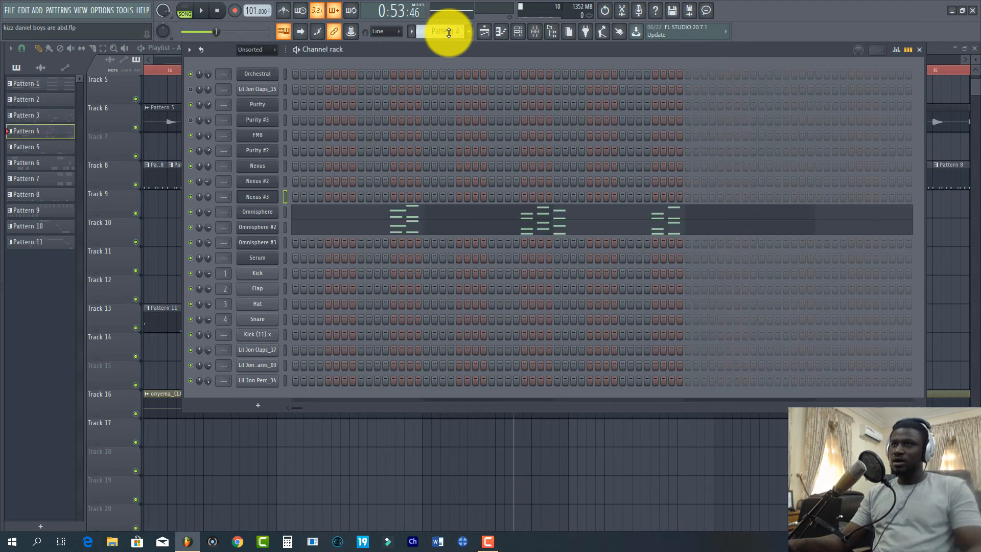
scroll(448, 32, down, 1)
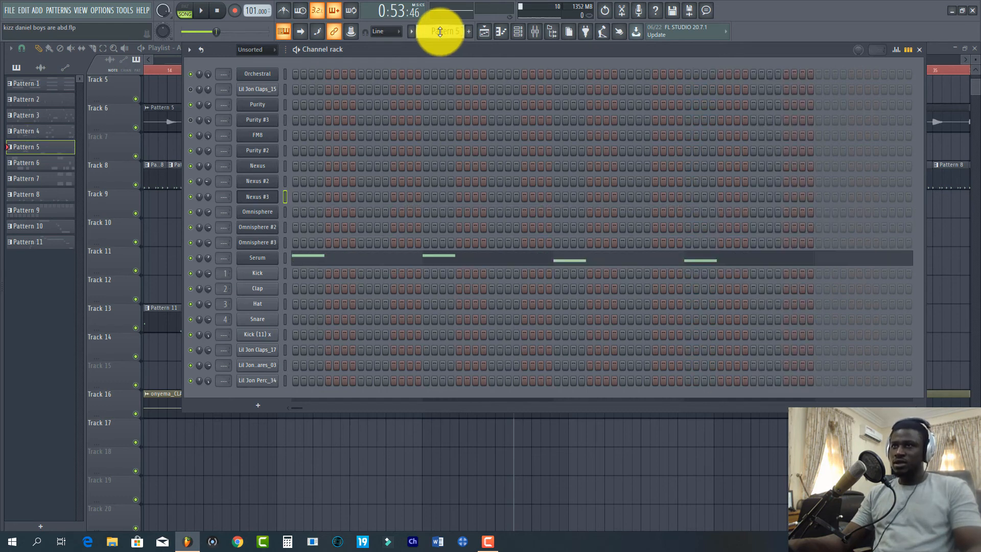
scroll(440, 32, up, 4)
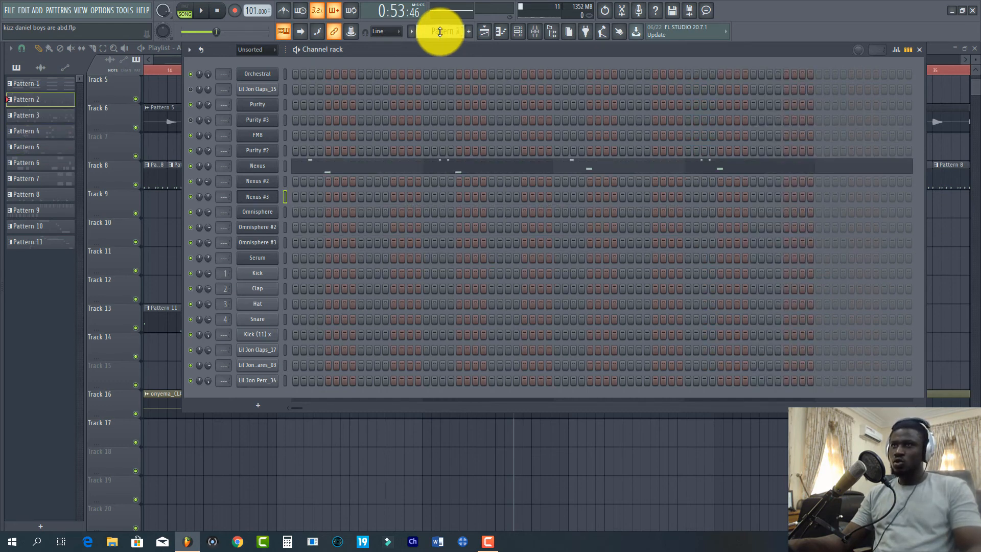
scroll(440, 31, down, 6)
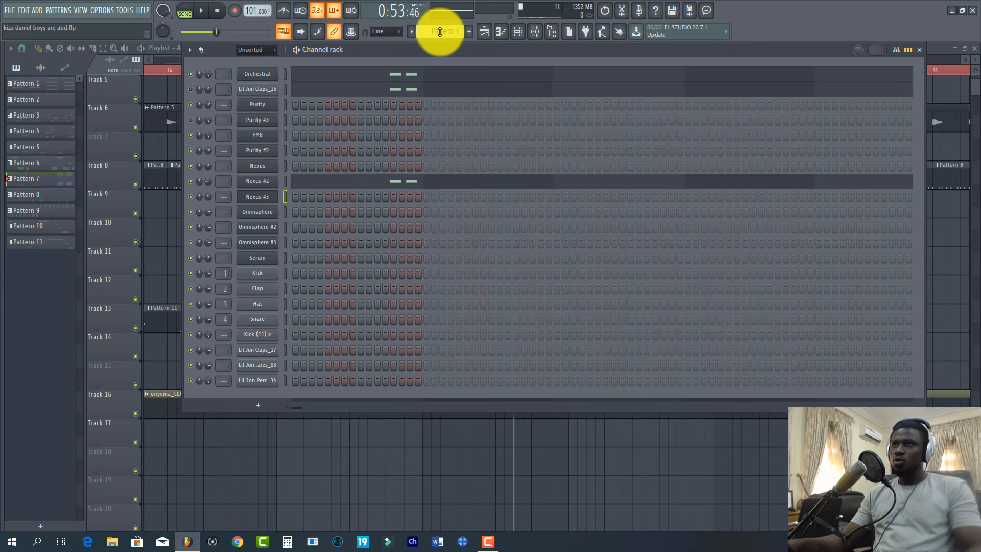
scroll(440, 31, down, 1)
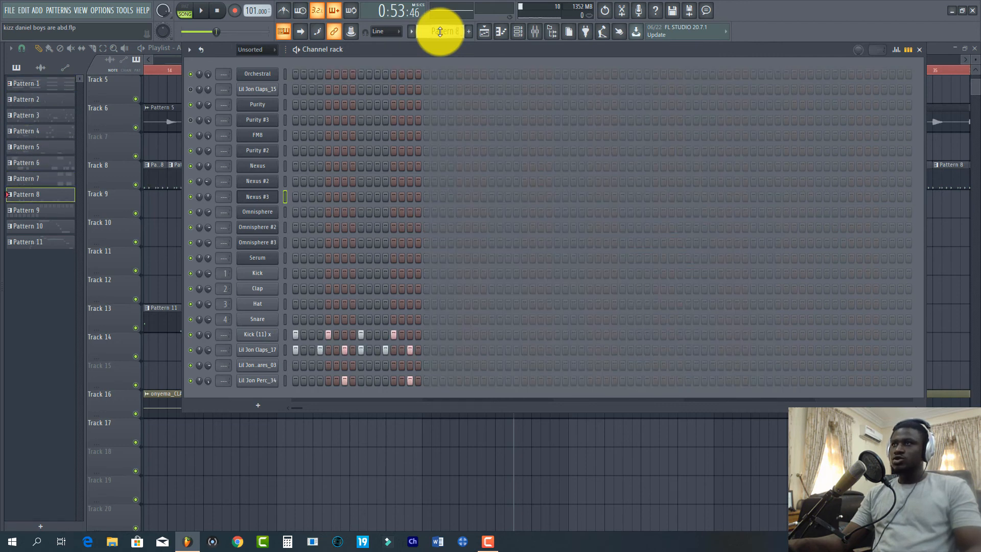
click(976, 97)
- Solo Track 10 with Track 12 also unmuted, play them until about bar 33, then stop and unmute all tracks
right_click(136, 242)
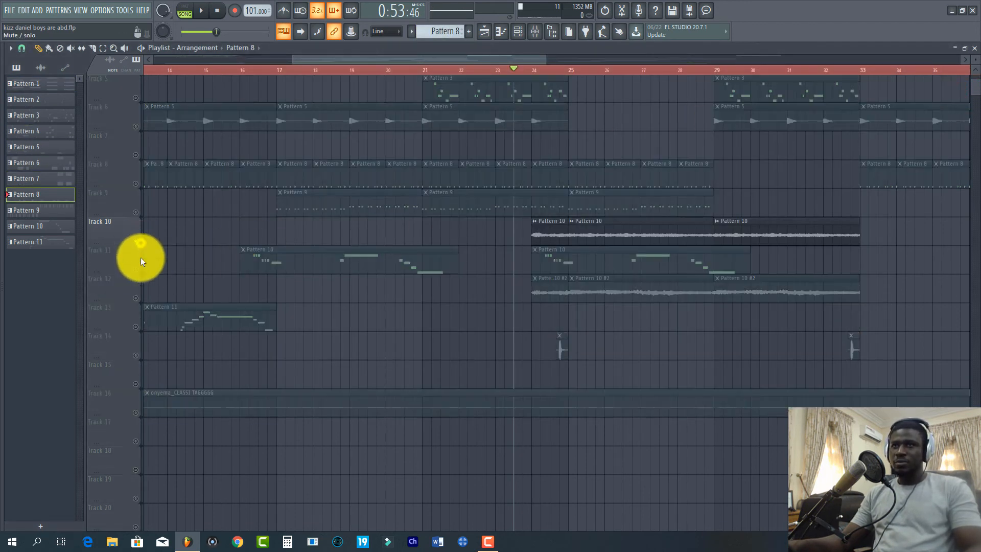
click(133, 296)
key(space)
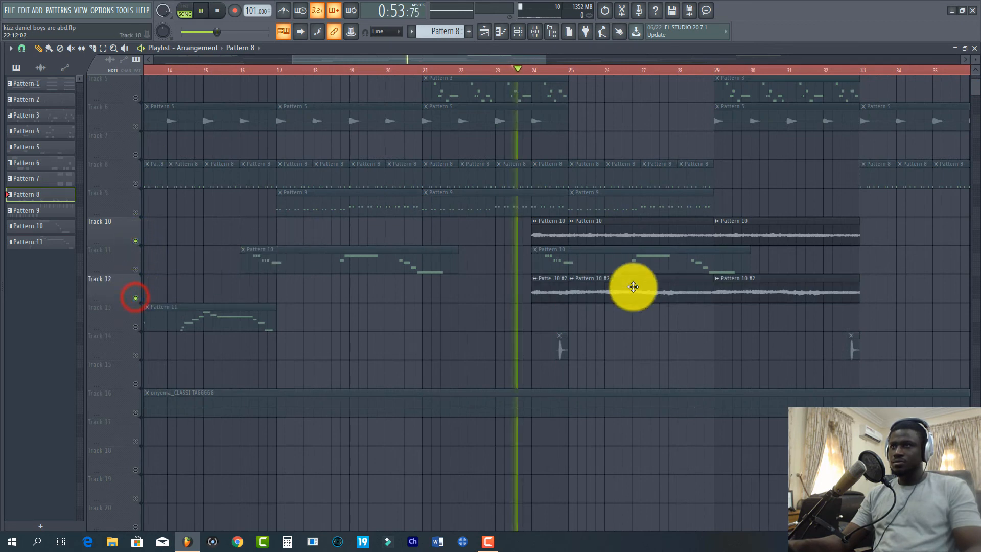
scroll(630, 286, up, 2)
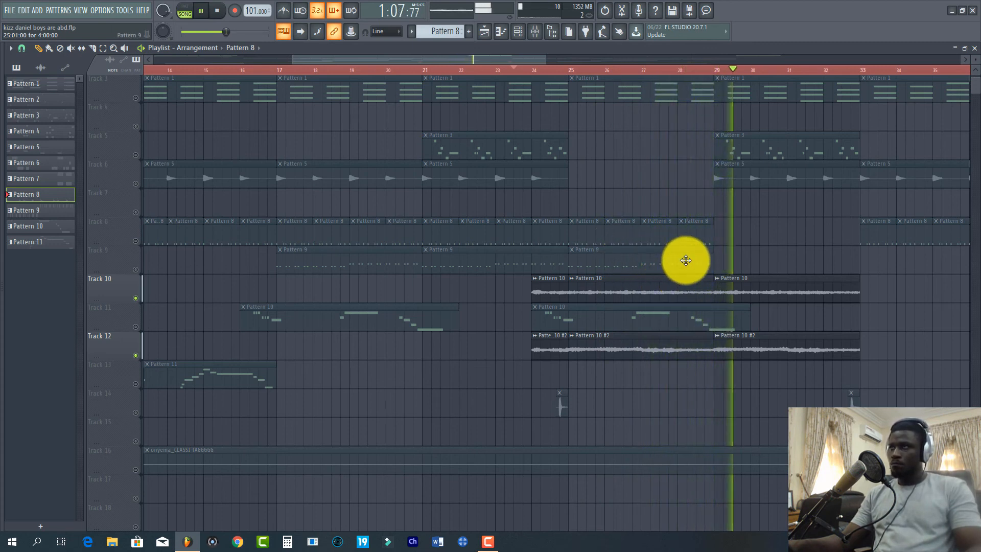
scroll(759, 72, down, 6)
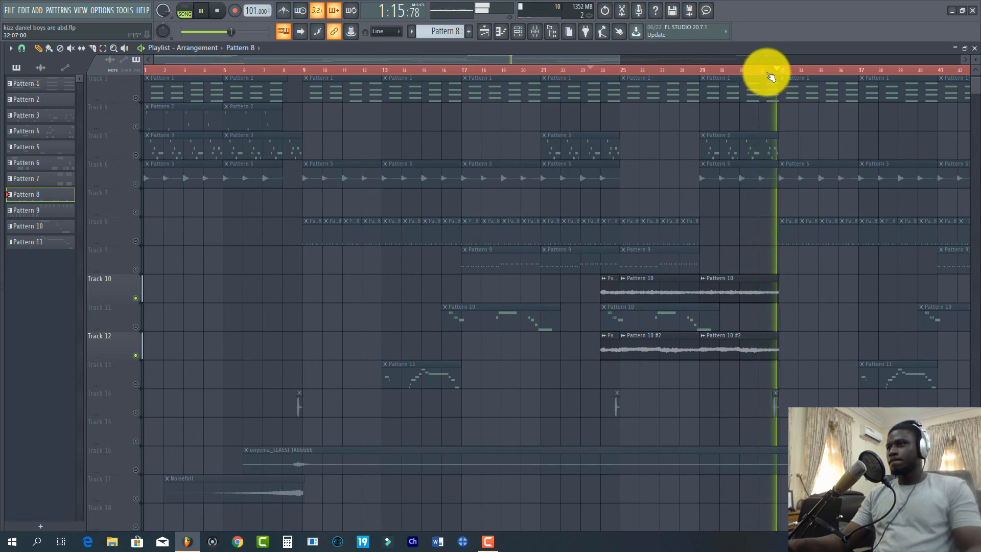
key(space)
scroll(764, 71, down, 1)
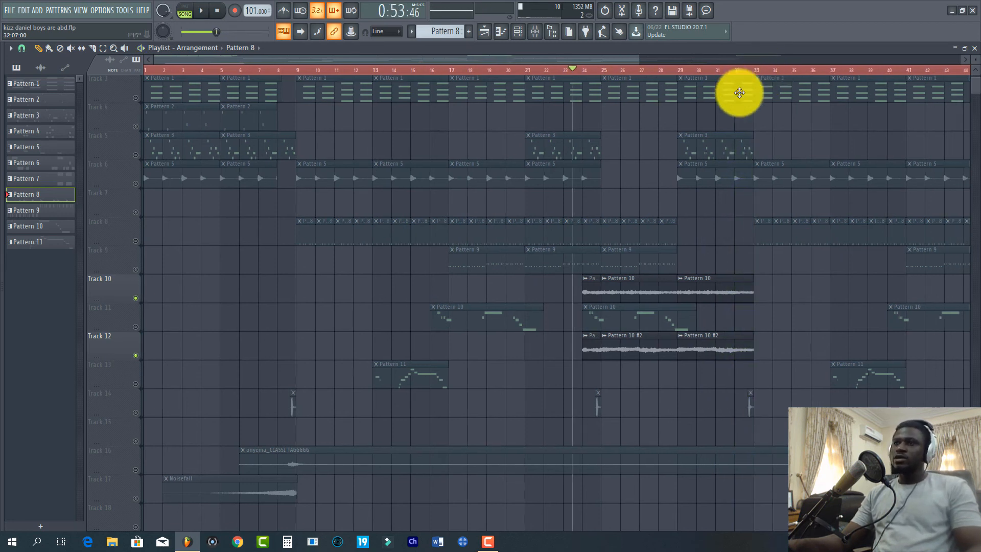
right_click(143, 299)
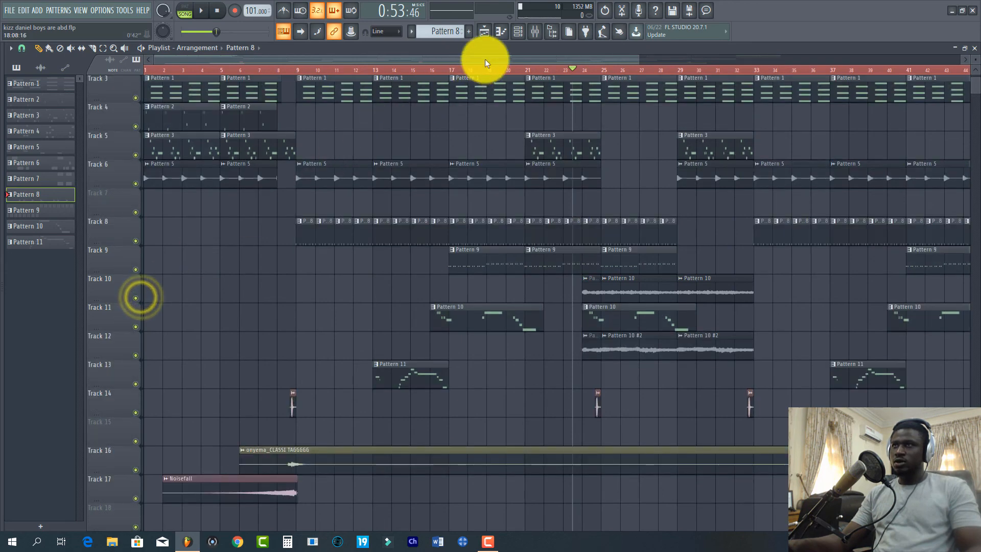
- Open the channel rack, select the Orchestral channel, and return to the playlist
click(517, 32)
click(285, 74)
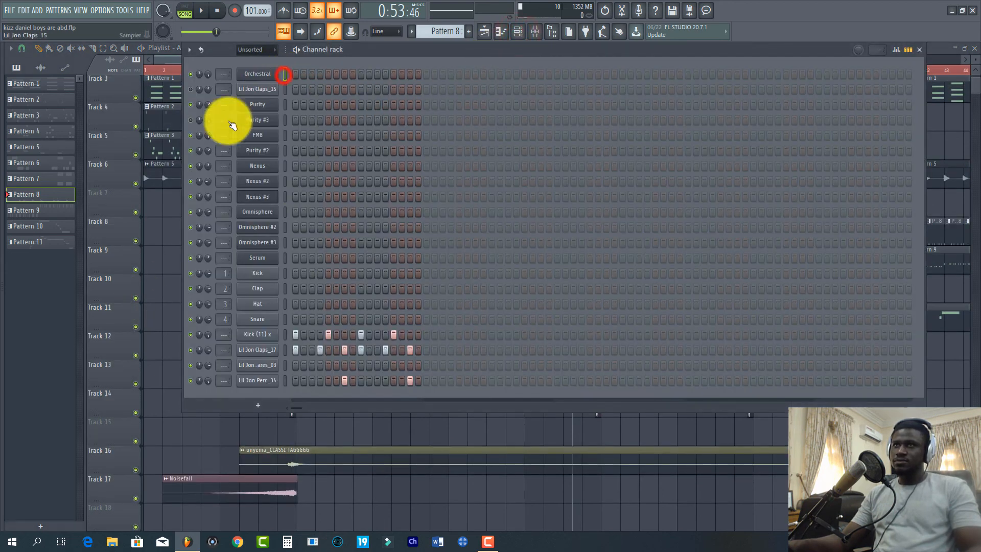
click(119, 281)
- Show the full song arrangement in the playlist and move the playback position to the start of bar 1
scroll(791, 300, up, 2)
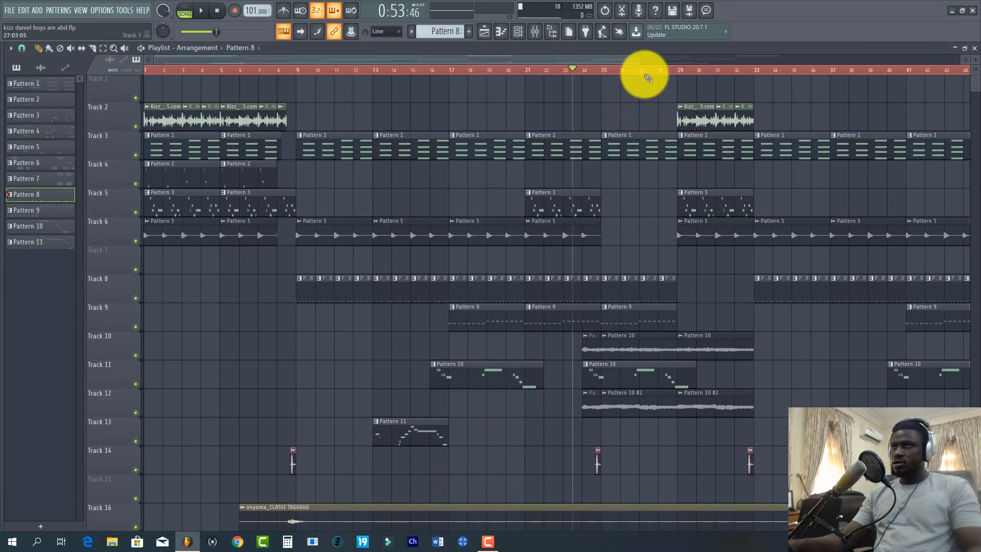
scroll(642, 72, down, 5)
scroll(611, 134, down, 5)
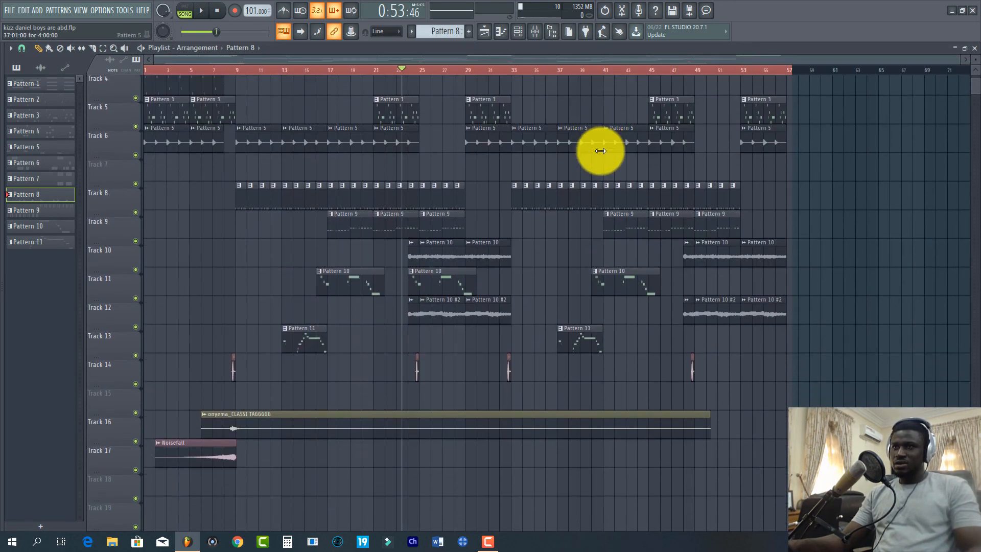
scroll(578, 167, up, 5)
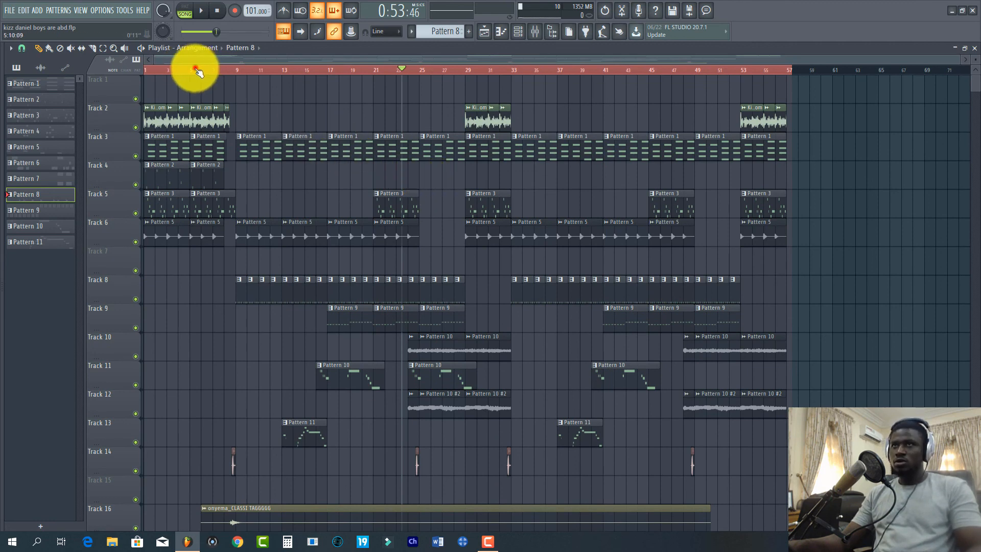
drag(196, 68, 114, 70)
- Review the clips of the whole arrangement from Track 1 to Track 17
scroll(253, 180, down, 5)
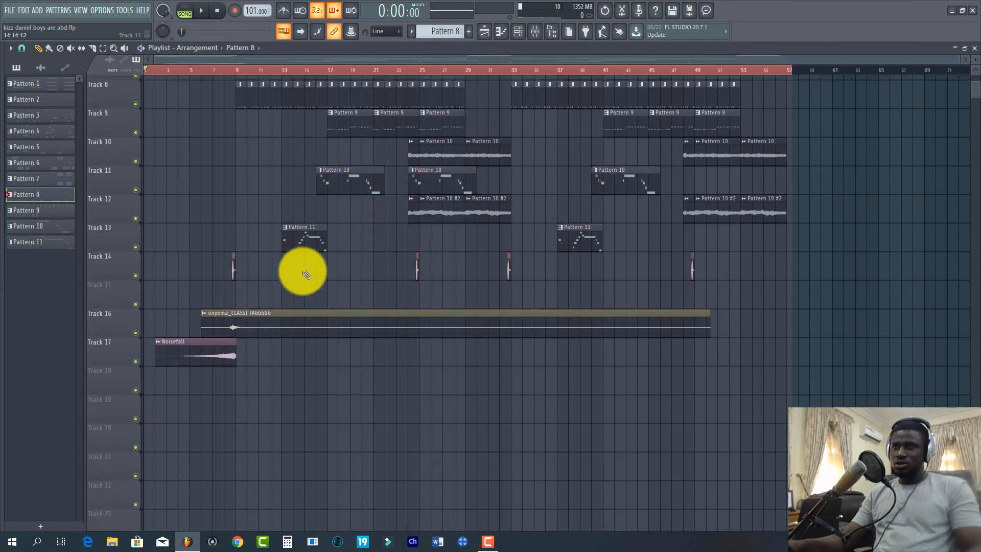
scroll(306, 274, up, 5)
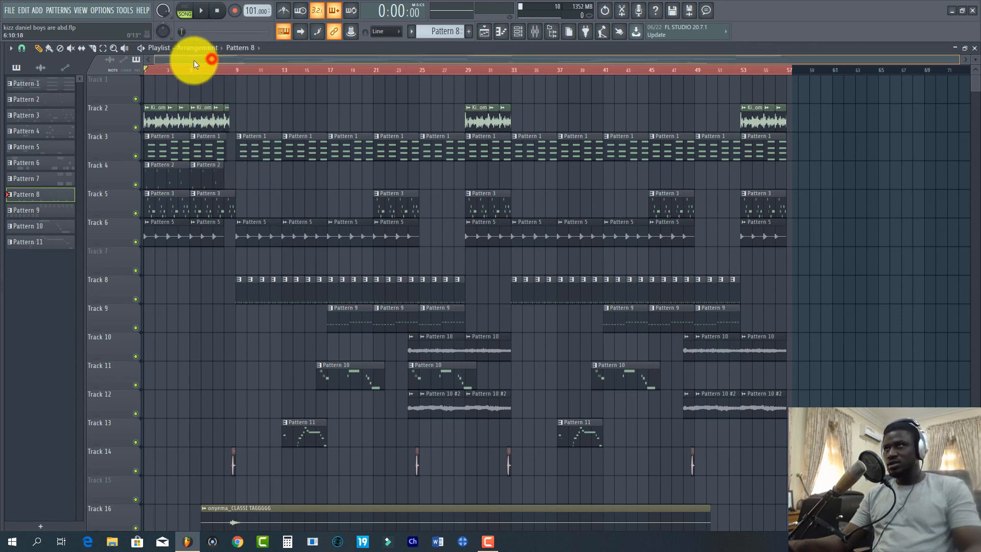
scroll(479, 173, down, 1)
scroll(479, 173, down, 4)
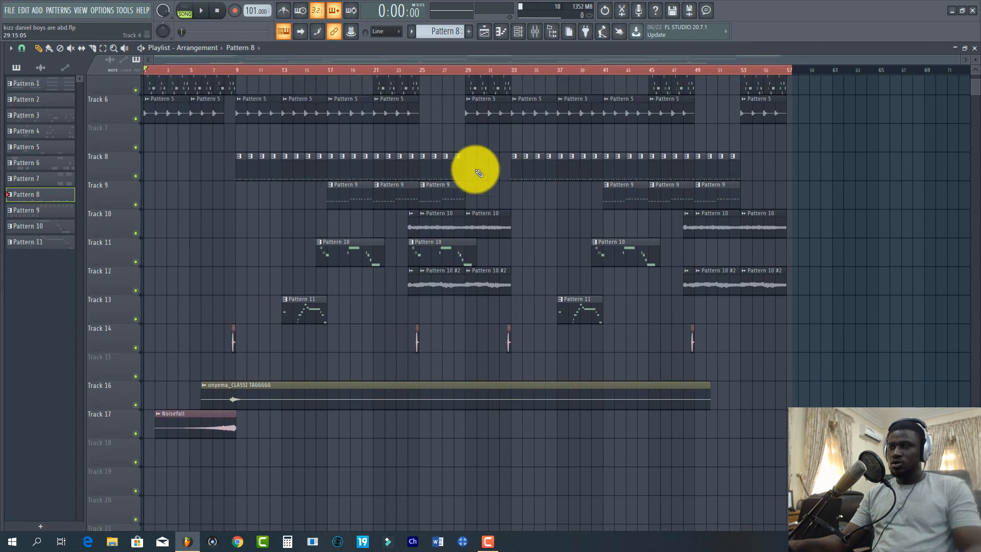
scroll(478, 173, up, 4)
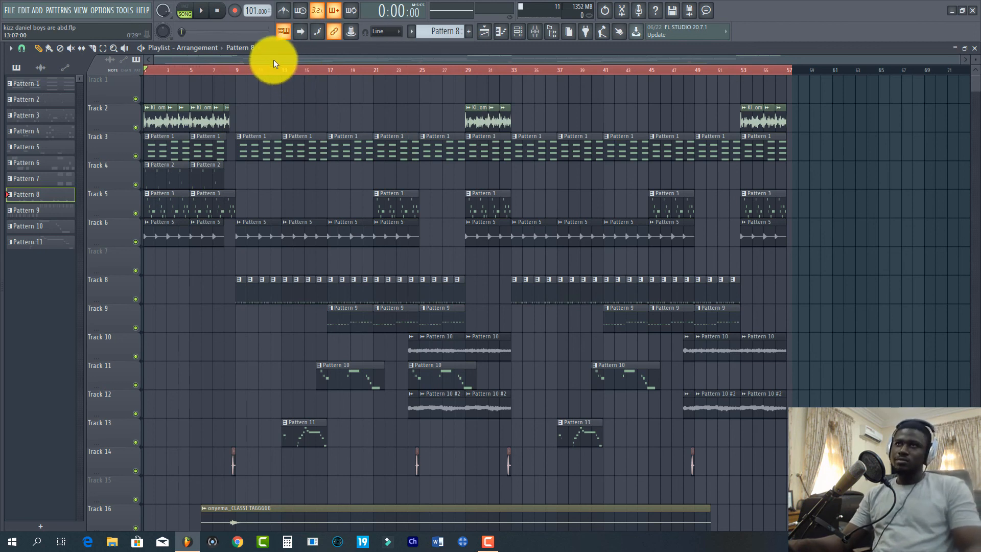
scroll(327, 151, down, 2)
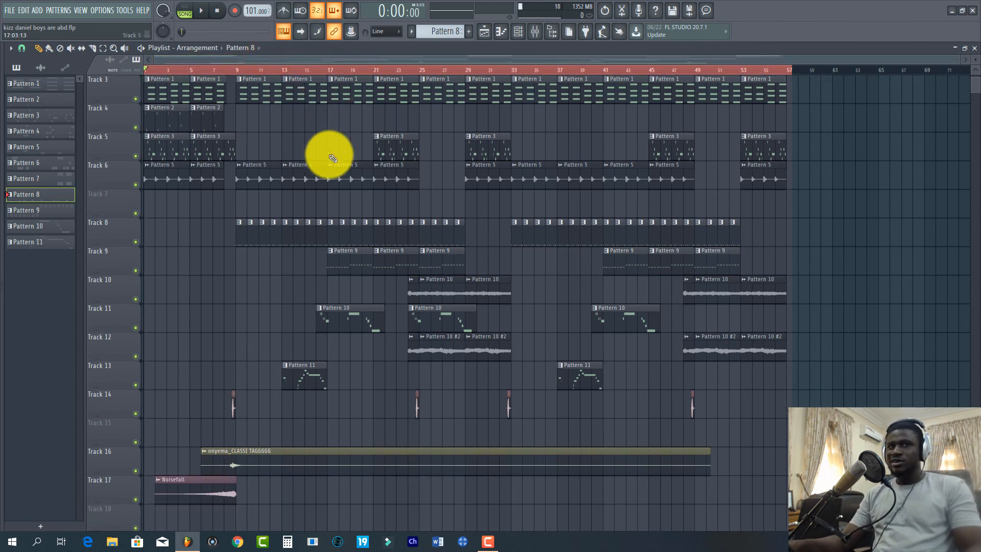
scroll(333, 158, down, 1)
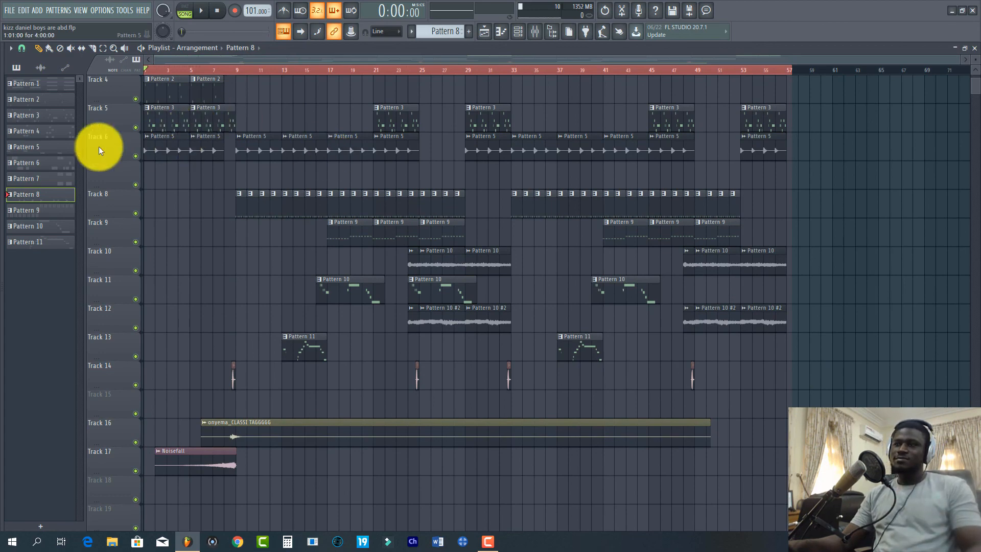